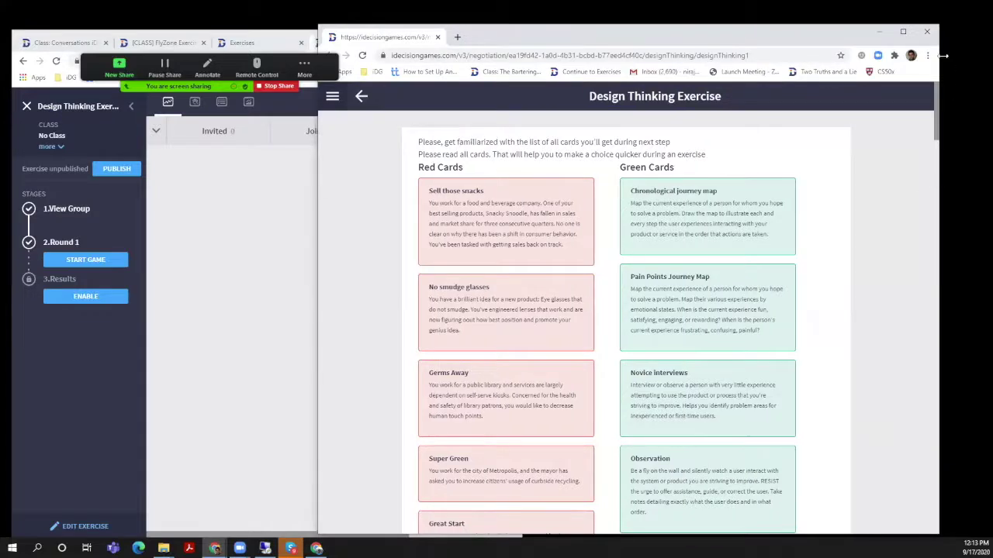
Open Chrome's menu to reach the zoom controls for the student card list
{"action": "left_click", "coordinate": [927, 55]}
Zoom the student card page to 150% and scroll to check the cards
{"action": "left_click", "coordinate": [891, 152]}
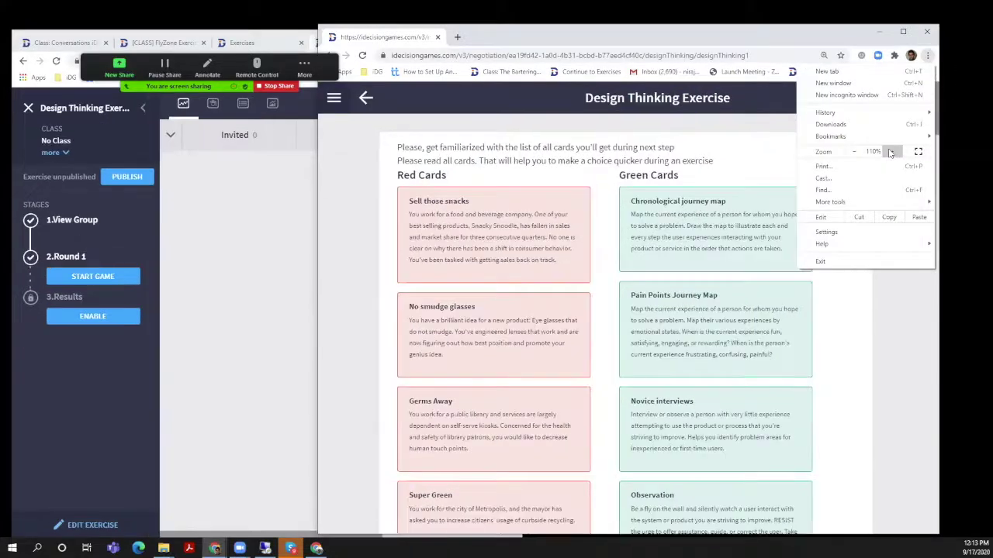
{"action": "left_click", "coordinate": [892, 152]}
{"action": "left_click", "coordinate": [892, 152]}
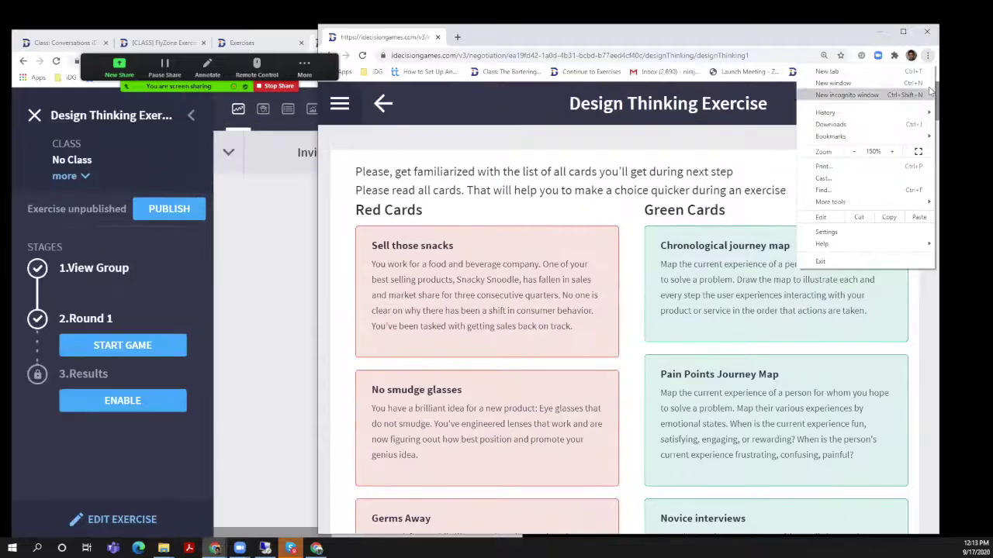
{"action": "key", "text": "Escape"}
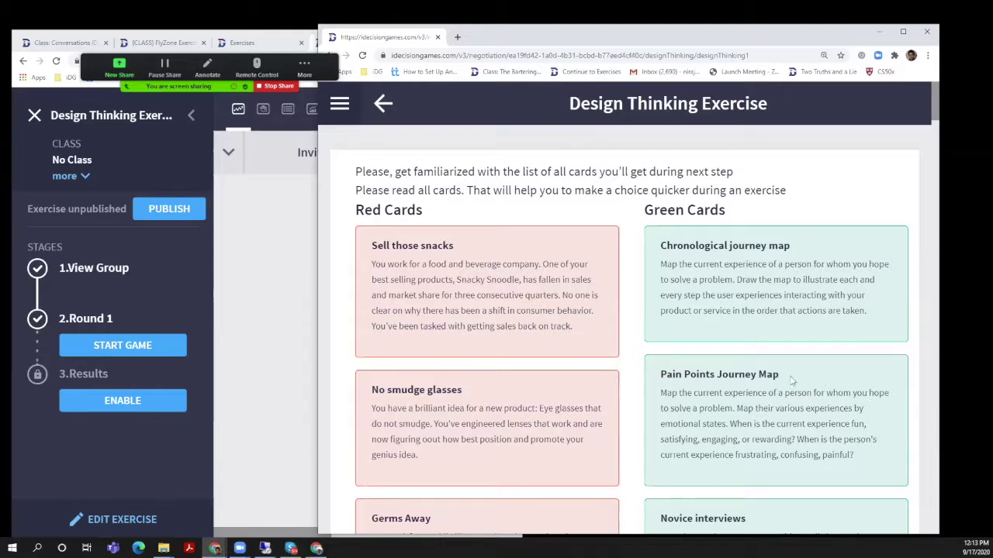
{"action": "scroll", "coordinate": [791, 380], "scroll_direction": "down", "scroll_amount": 2}
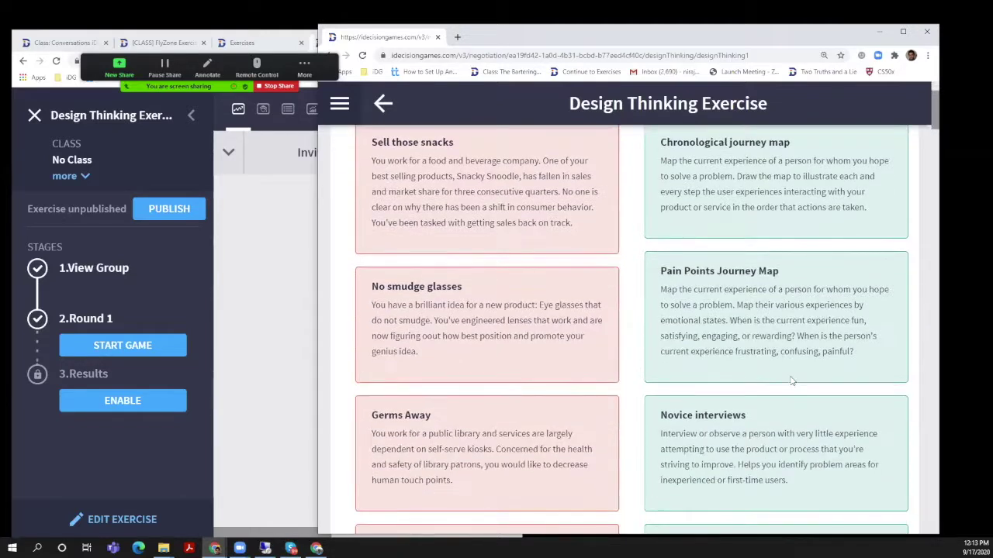
{"action": "scroll", "coordinate": [791, 380], "scroll_direction": "down", "scroll_amount": 4}
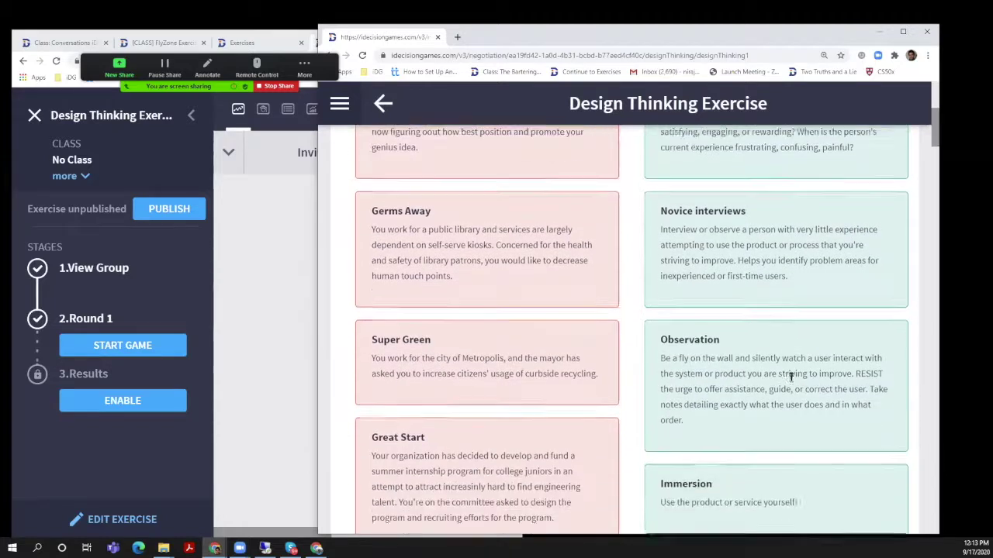
{"action": "scroll", "coordinate": [791, 378], "scroll_direction": "up", "scroll_amount": 6}
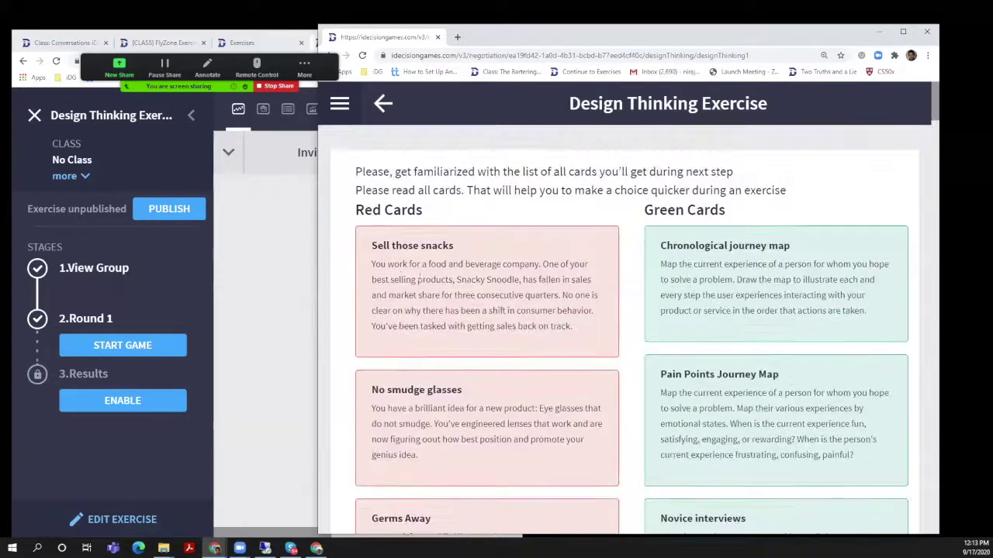
Widen the student window to the left and enlarge the page one more zoom step
{"action": "left_click_drag", "start_coordinate": [315, 244], "coordinate": [74, 244]}
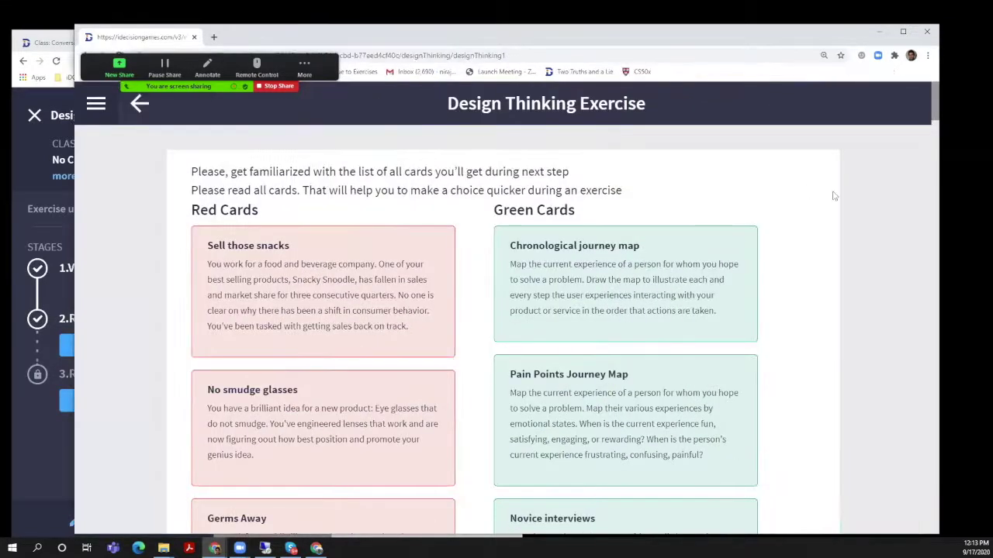
{"action": "left_click", "coordinate": [927, 55]}
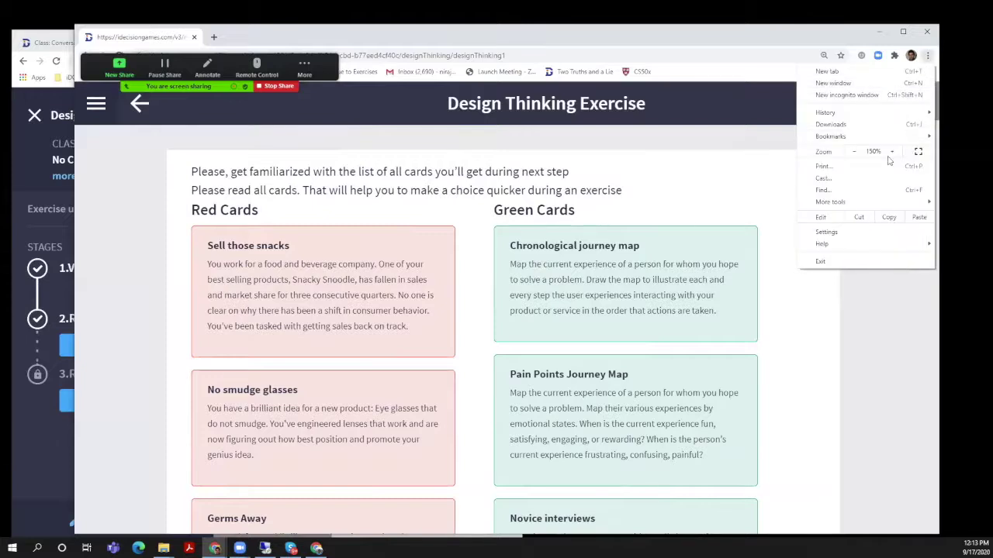
{"action": "left_click", "coordinate": [893, 152]}
{"action": "left_click", "coordinate": [893, 153]}
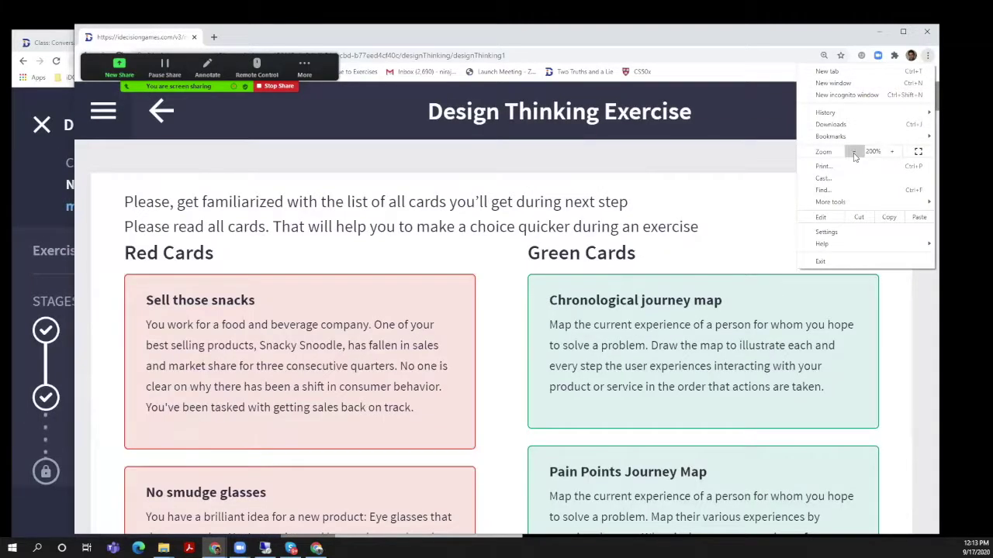
{"action": "left_click", "coordinate": [854, 153]}
{"action": "left_click", "coordinate": [780, 179]}
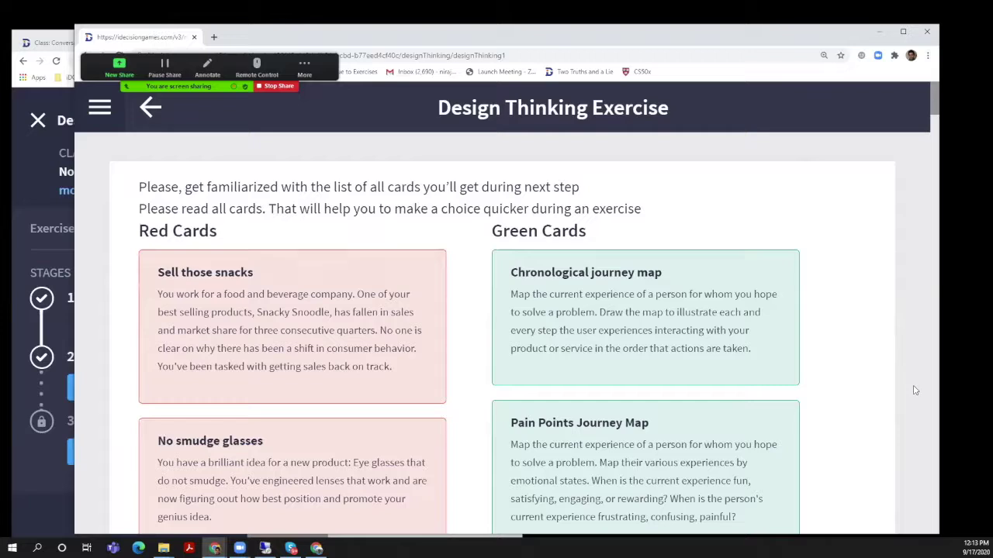
Scroll through the red and green cards, keeping the student card page in front
{"action": "scroll", "coordinate": [915, 390], "scroll_direction": "down", "scroll_amount": 2}
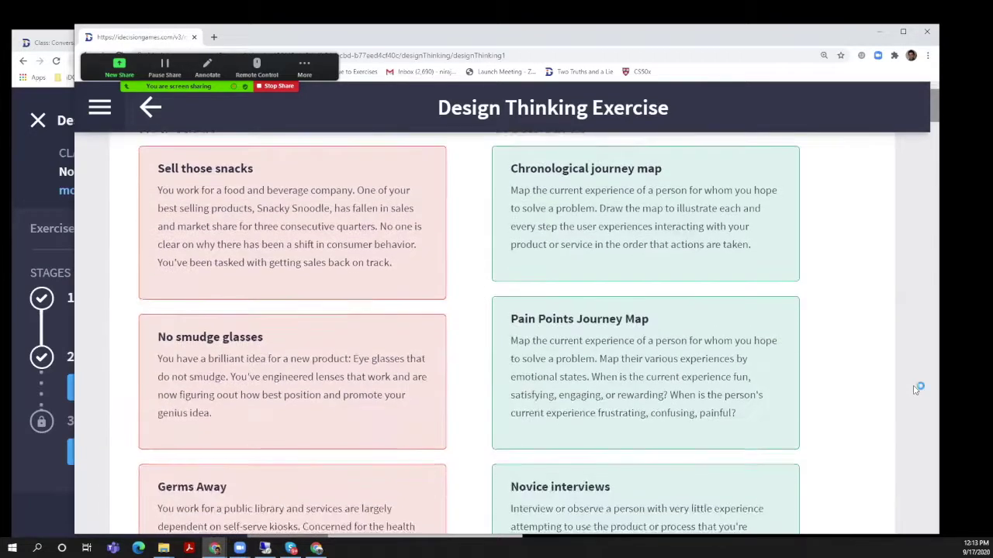
{"action": "scroll", "coordinate": [915, 390], "scroll_direction": "down", "scroll_amount": 1}
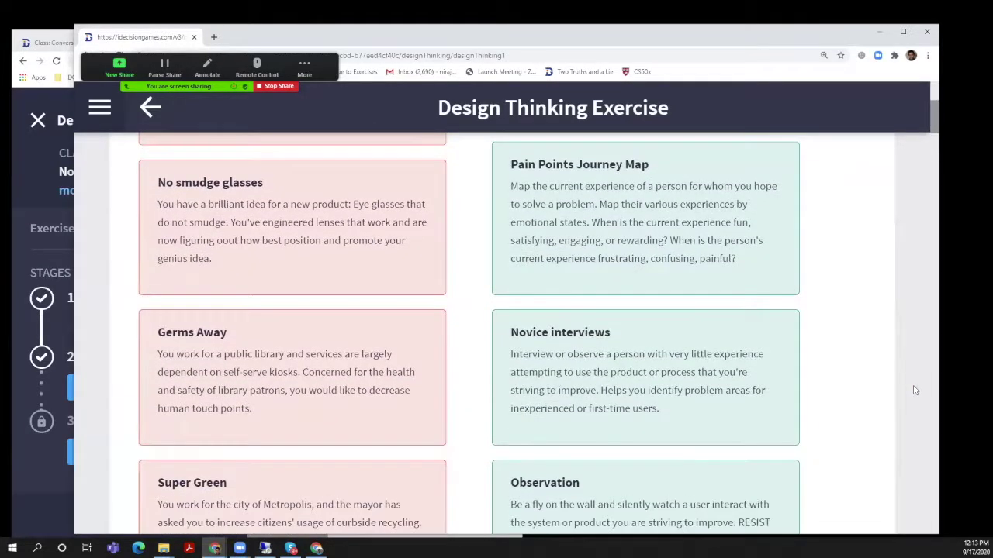
{"action": "scroll", "coordinate": [916, 390], "scroll_direction": "down", "scroll_amount": 2}
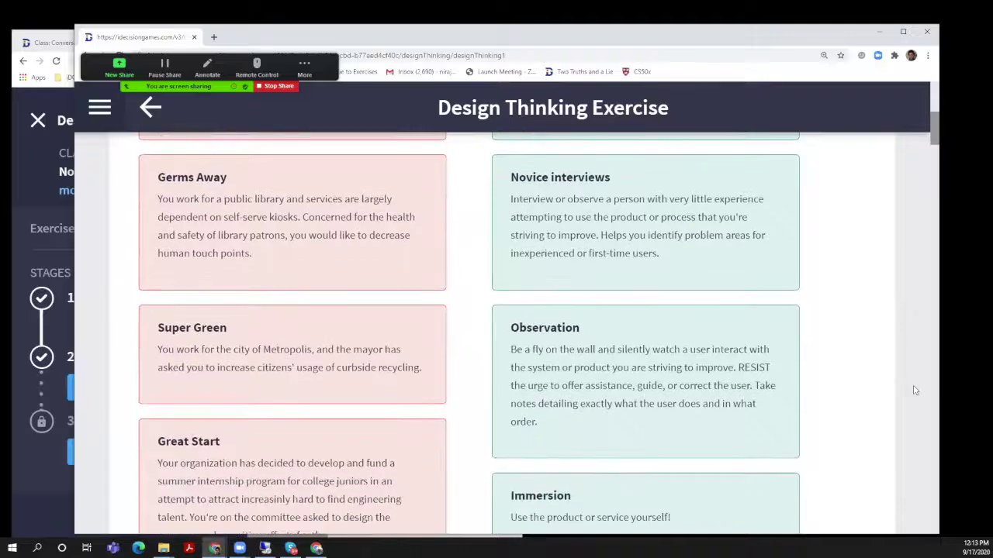
{"action": "scroll", "coordinate": [916, 390], "scroll_direction": "down", "scroll_amount": 2}
{"action": "scroll", "coordinate": [915, 390], "scroll_direction": "down", "scroll_amount": 1}
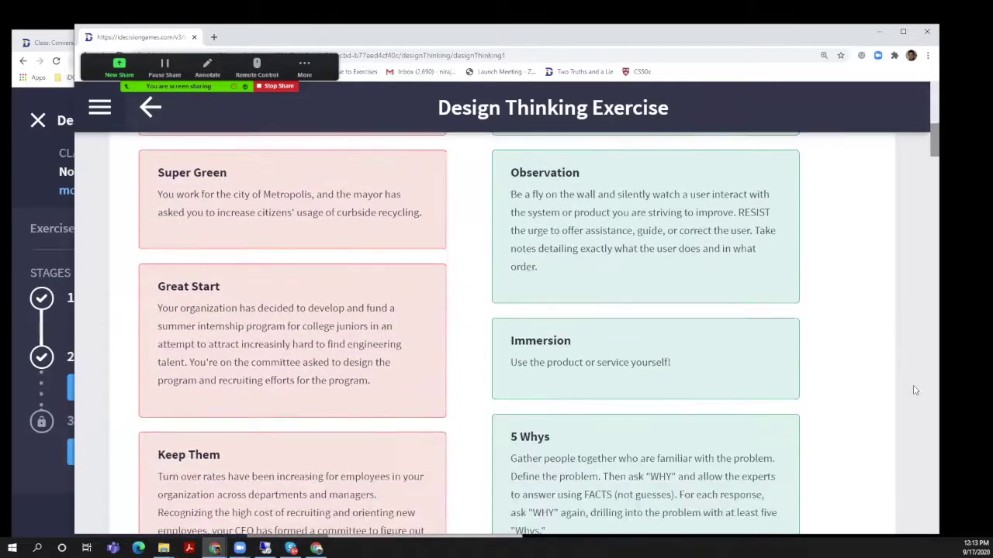
{"action": "scroll", "coordinate": [915, 390], "scroll_direction": "down", "scroll_amount": 3}
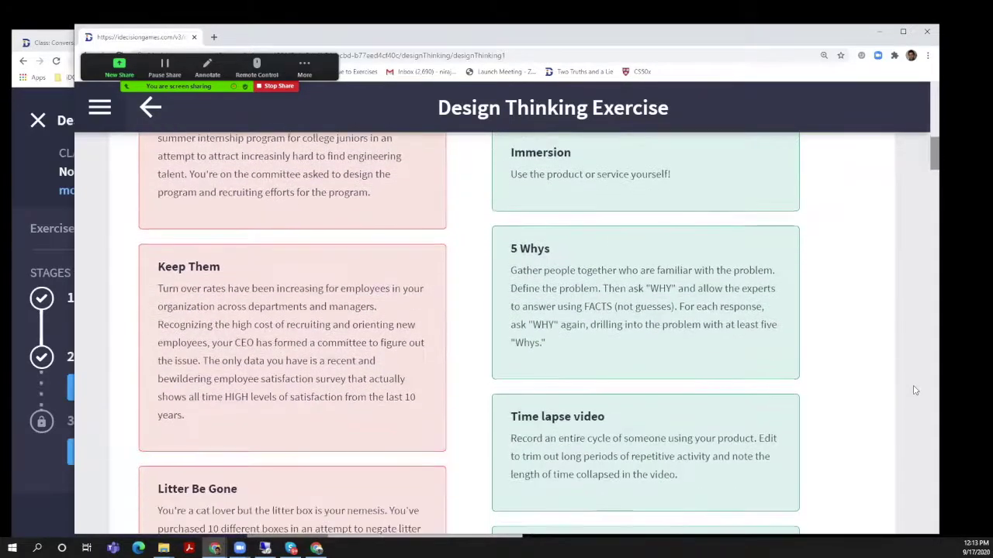
{"action": "scroll", "coordinate": [915, 390], "scroll_direction": "down", "scroll_amount": 4}
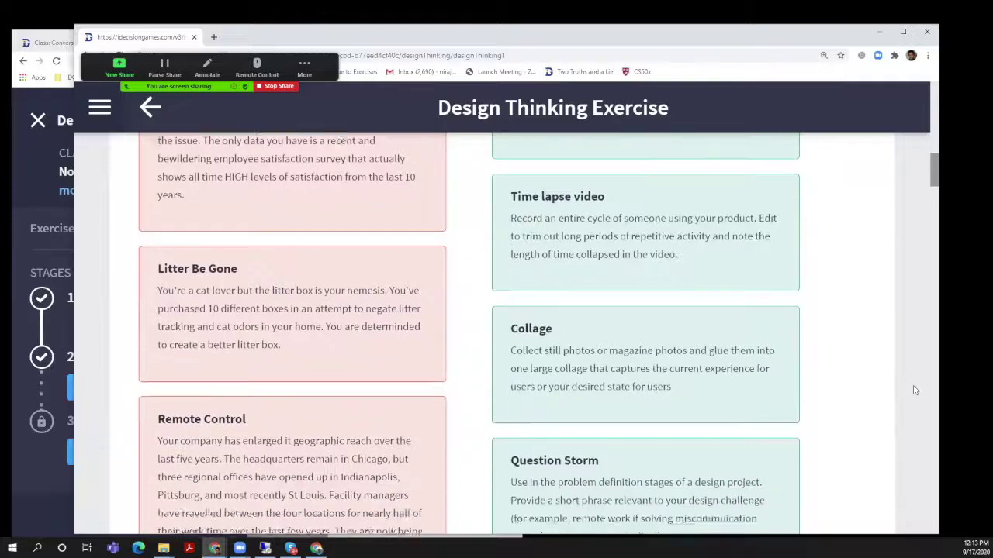
{"action": "scroll", "coordinate": [915, 390], "scroll_direction": "down", "scroll_amount": 3}
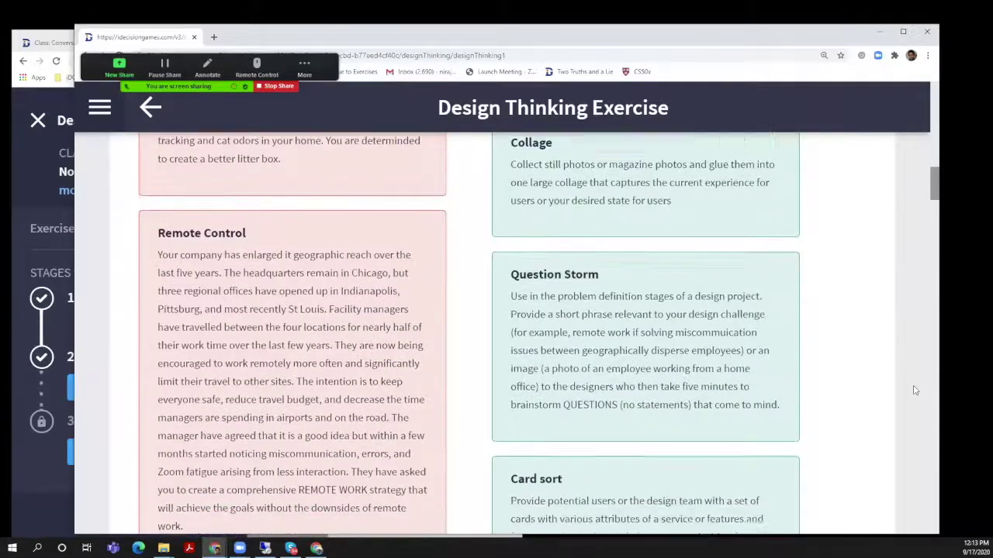
{"action": "scroll", "coordinate": [915, 390], "scroll_direction": "down", "scroll_amount": 7}
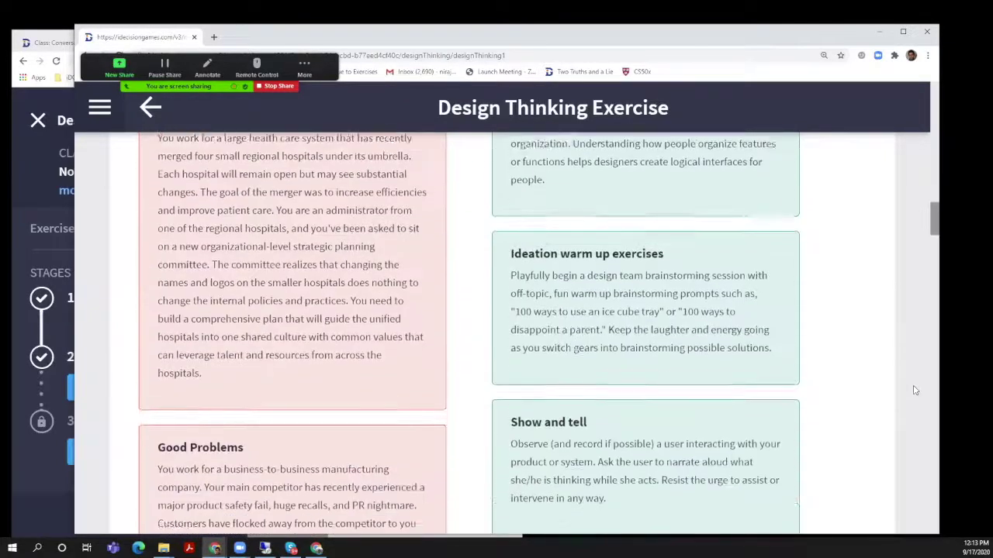
{"action": "scroll", "coordinate": [915, 390], "scroll_direction": "down", "scroll_amount": 4}
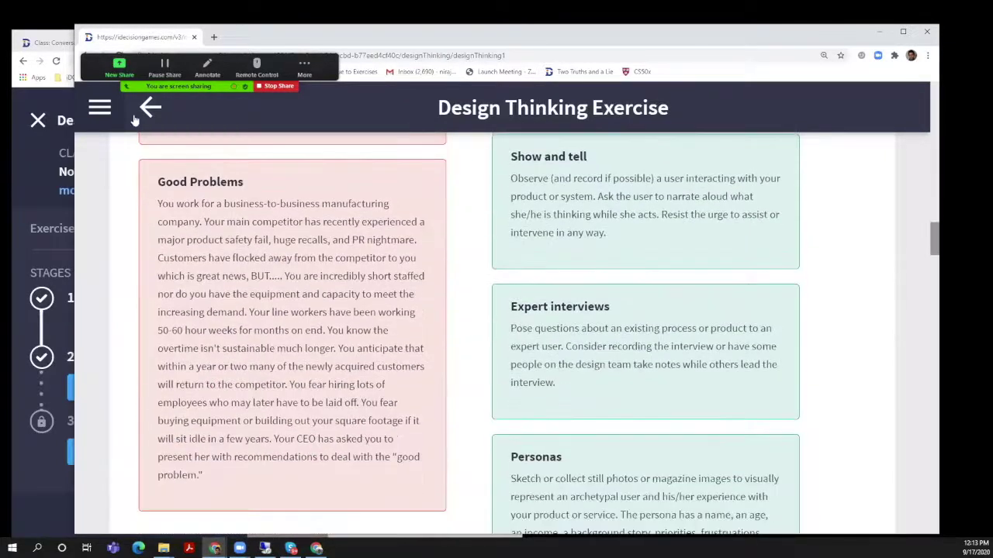
{"action": "left_click", "coordinate": [64, 289]}
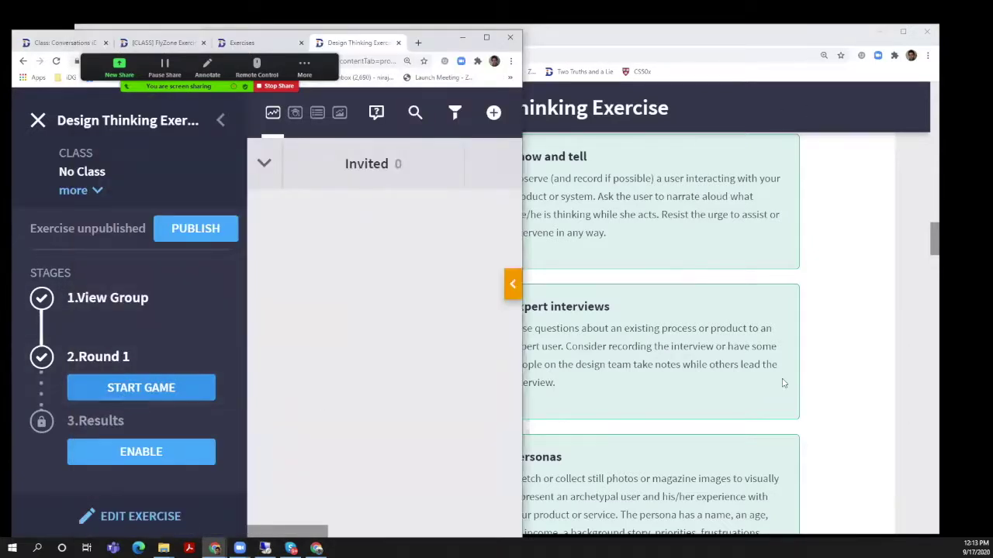
{"action": "left_click", "coordinate": [878, 243]}
{"action": "left_click_drag", "start_coordinate": [934, 247], "coordinate": [911, 49]}
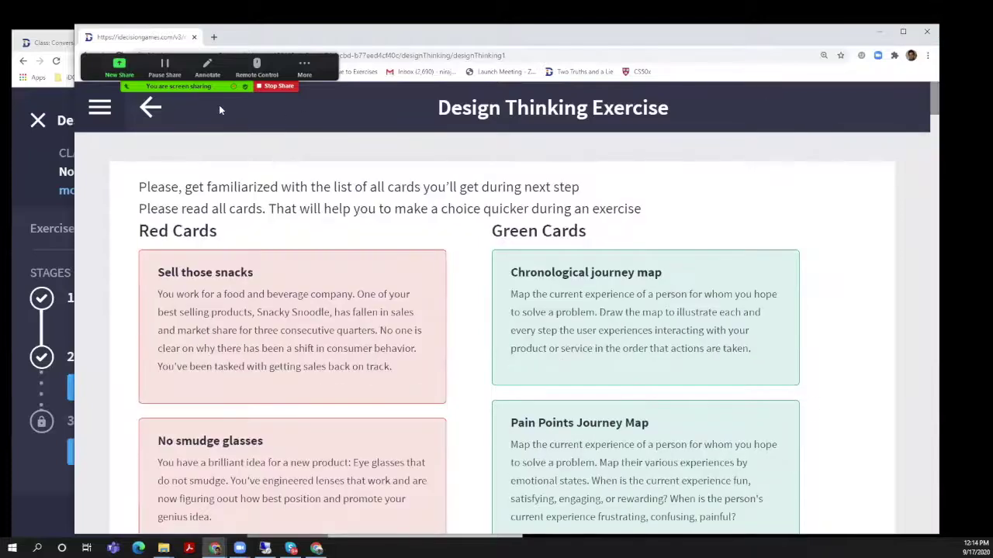
Go back to the student's stages overview and reopen the Round 1 card list
{"action": "left_click", "coordinate": [150, 108]}
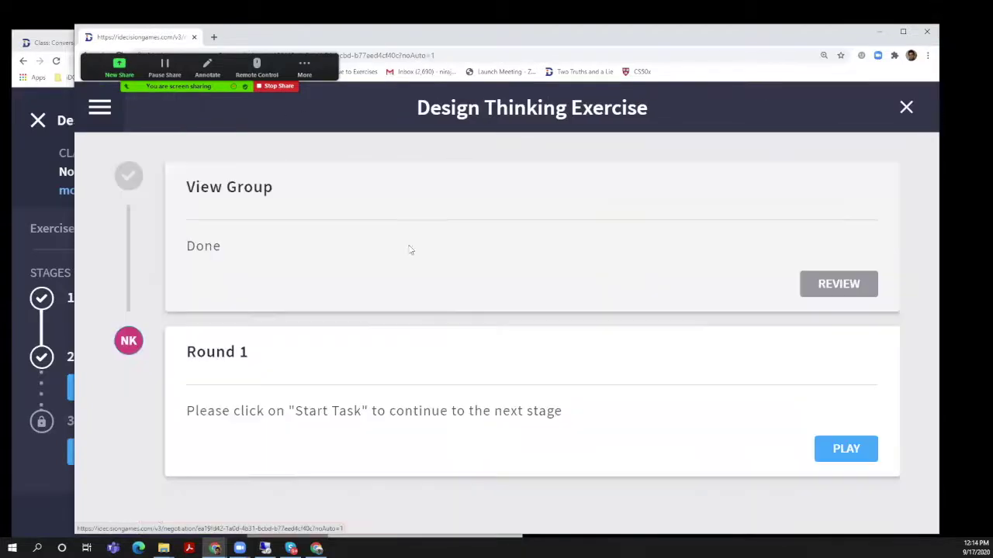
{"action": "left_click", "coordinate": [821, 451]}
{"action": "scroll", "coordinate": [799, 404], "scroll_direction": "down", "scroll_amount": 10}
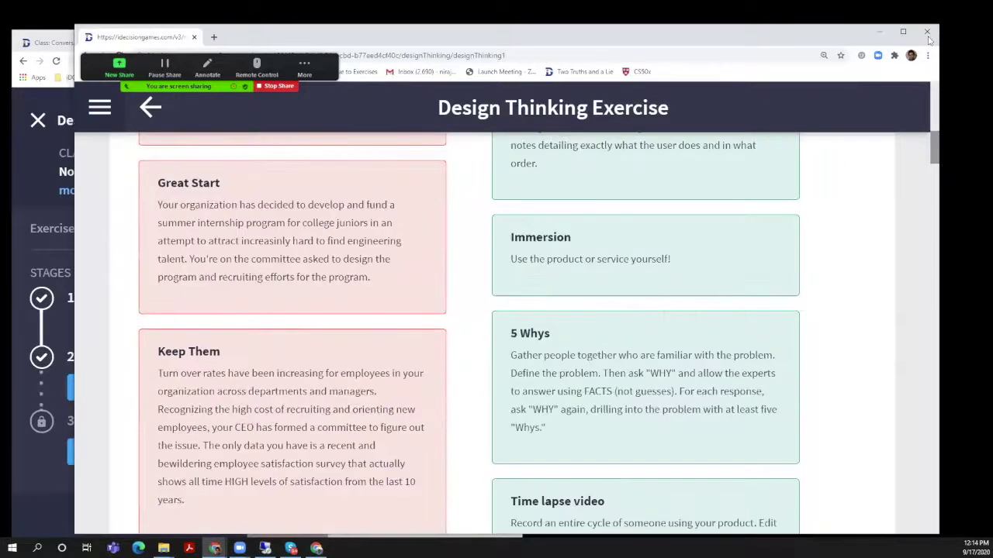
Zoom the card page out three steps and move the student window to the screen top
{"action": "left_click", "coordinate": [927, 55]}
{"action": "left_click", "coordinate": [855, 152]}
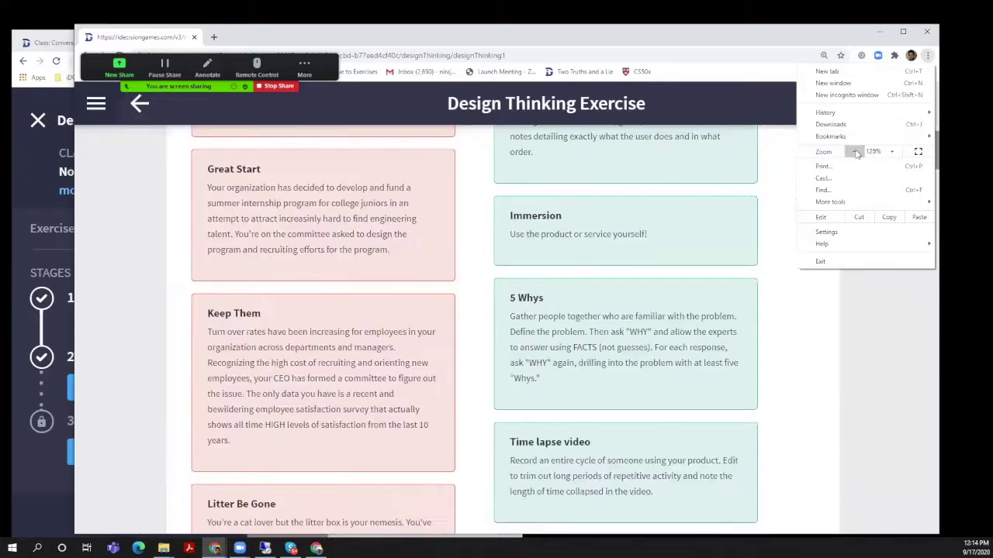
{"action": "left_click", "coordinate": [855, 152]}
{"action": "left_click", "coordinate": [855, 152]}
{"action": "left_click", "coordinate": [642, 348]}
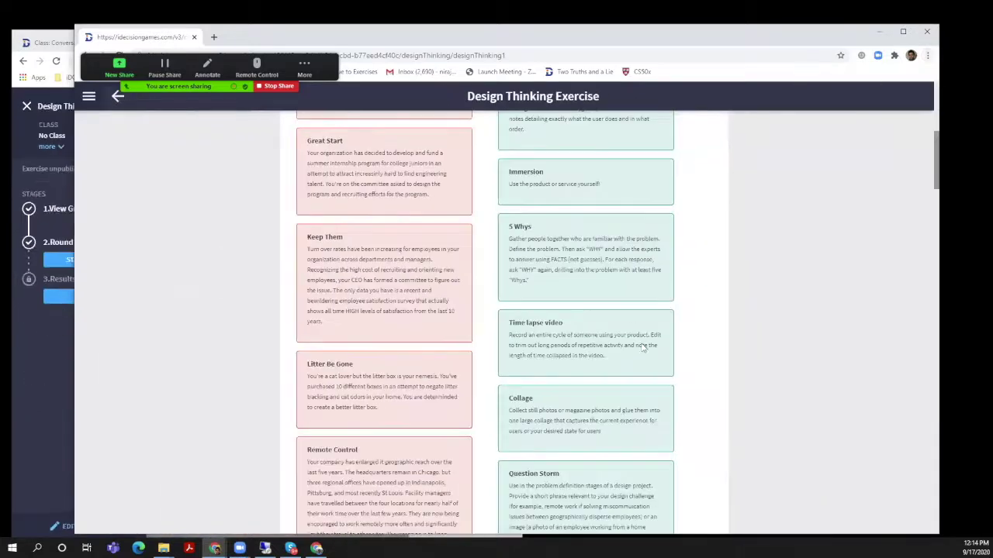
{"action": "scroll", "coordinate": [642, 348], "scroll_direction": "down", "scroll_amount": 10}
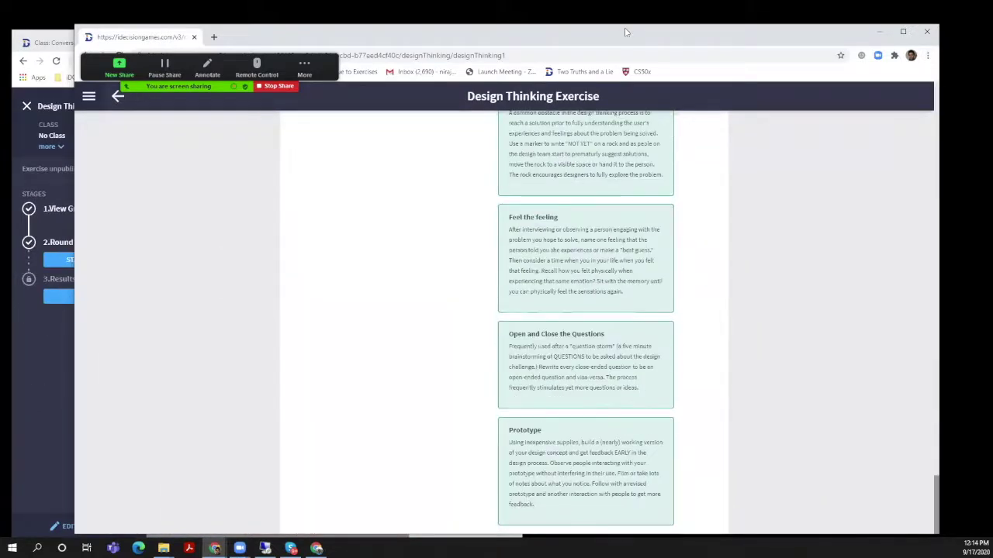
{"action": "left_click_drag", "start_coordinate": [627, 32], "coordinate": [630, 0]}
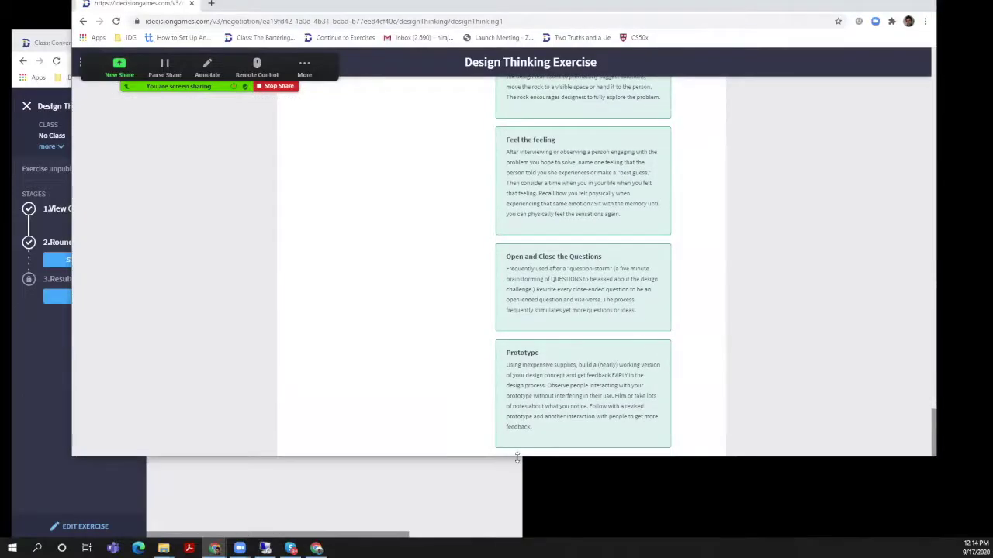
{"action": "left_click_drag", "start_coordinate": [517, 458], "coordinate": [517, 520]}
{"action": "scroll", "coordinate": [594, 284], "scroll_direction": "up", "scroll_amount": 5}
Start the Round 1 design thinking game from the instructor's window and confirm
{"action": "left_click", "coordinate": [45, 378]}
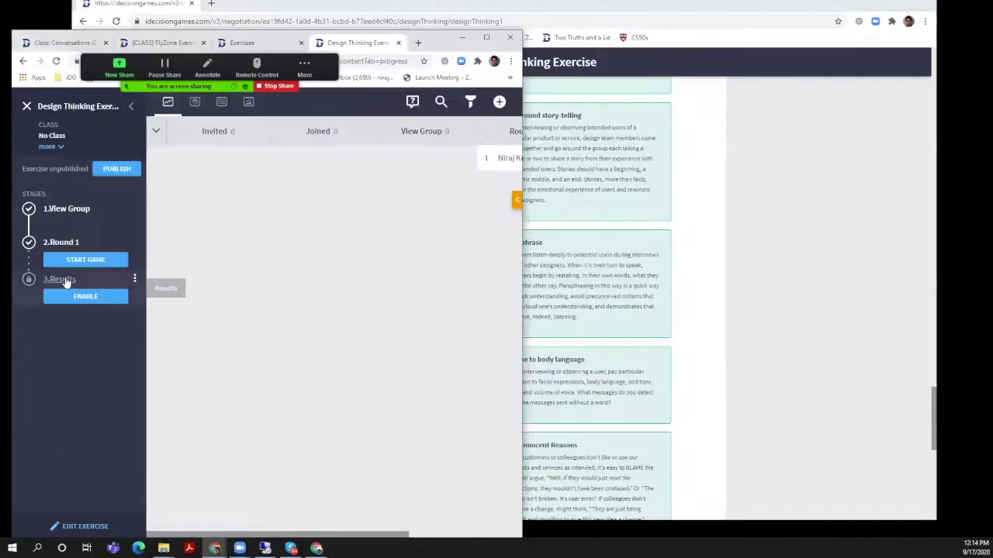
{"action": "left_click", "coordinate": [76, 260]}
{"action": "left_click", "coordinate": [326, 349]}
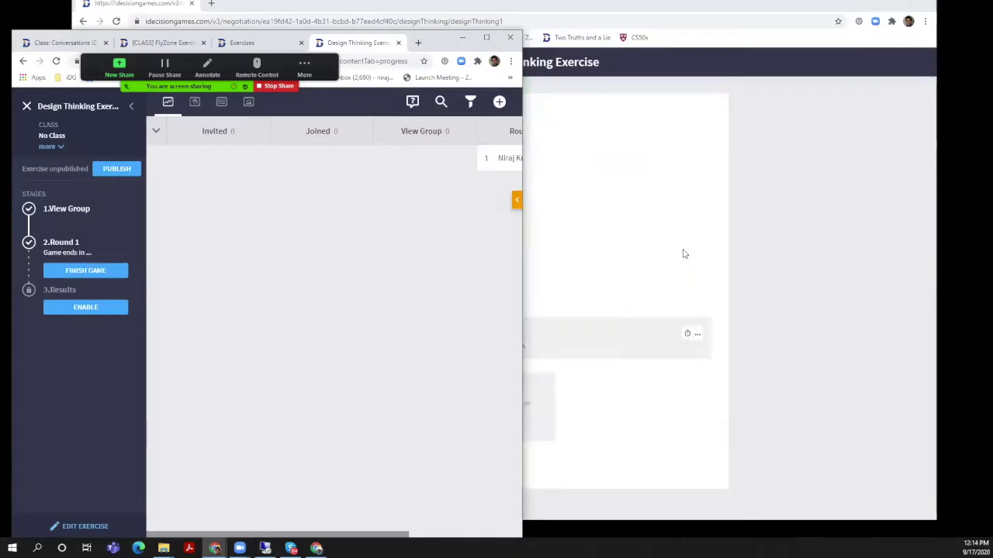
Mute the microphone in the student view, then check the admin panel and return
{"action": "left_click", "coordinate": [684, 254]}
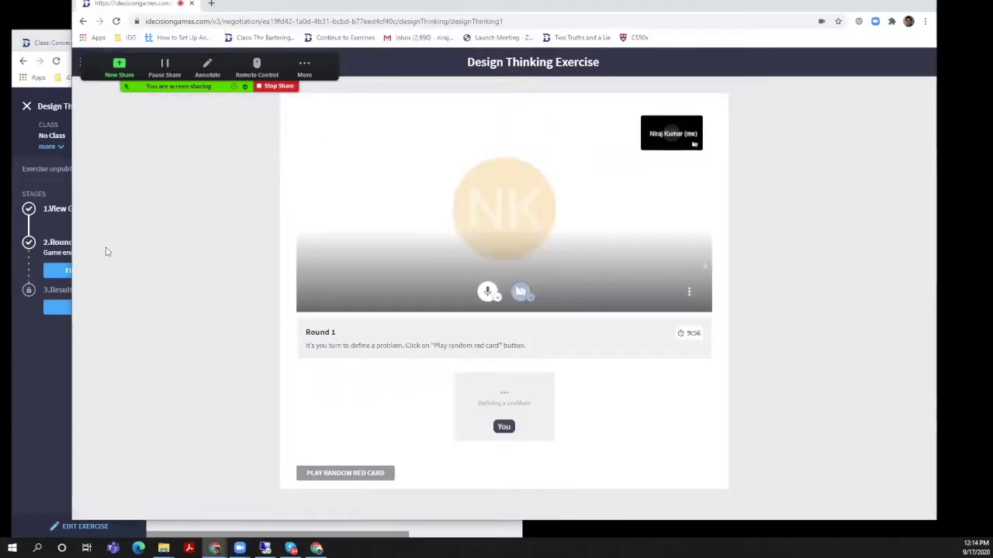
{"action": "left_click", "coordinate": [487, 291]}
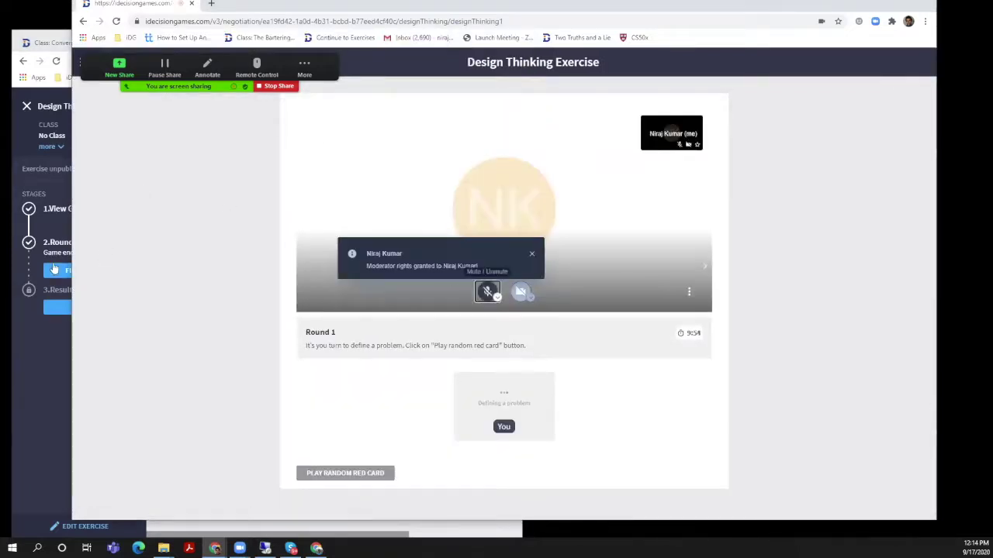
{"action": "left_click", "coordinate": [47, 228]}
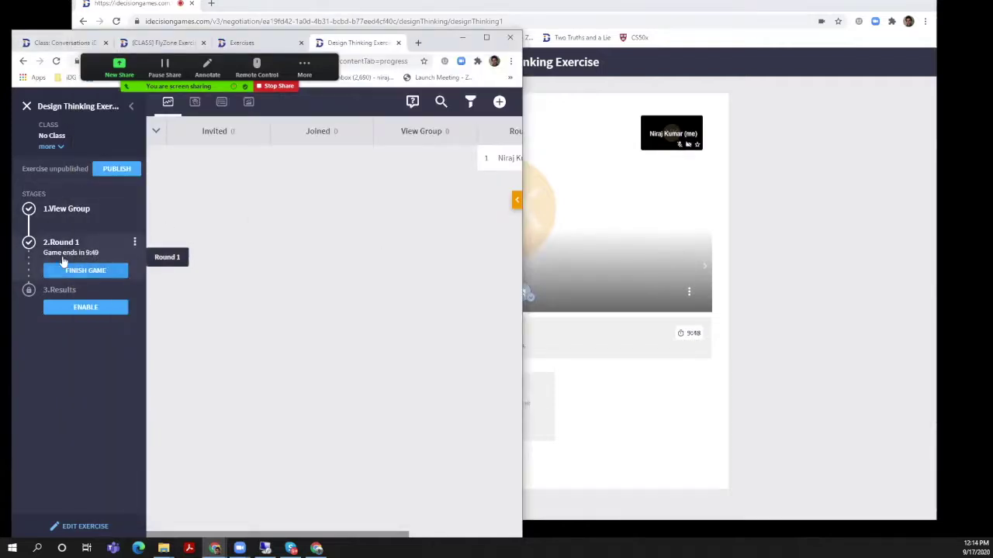
{"action": "left_click", "coordinate": [807, 194]}
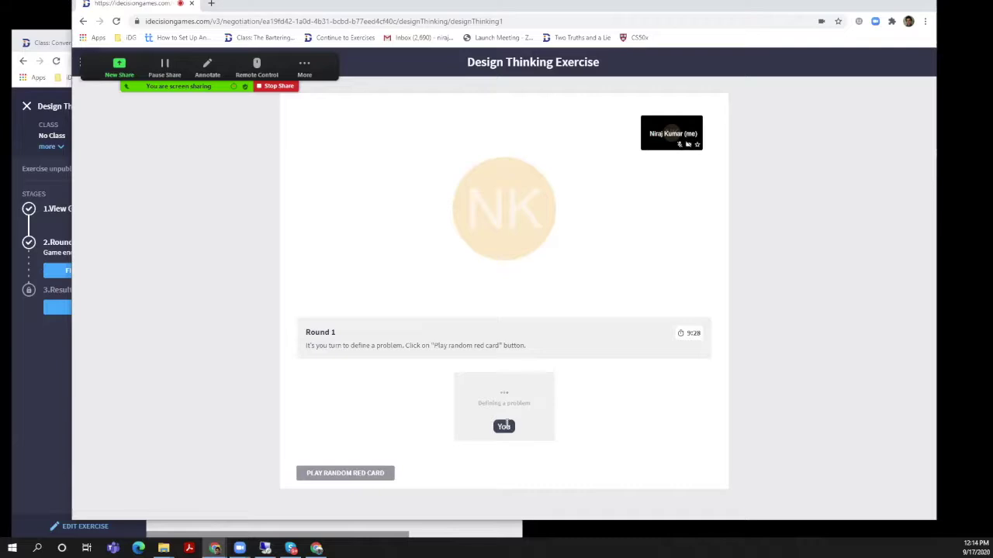
Draw a random red card, pick Germs Away, and bring the admin panel back forward
{"action": "left_click", "coordinate": [373, 475]}
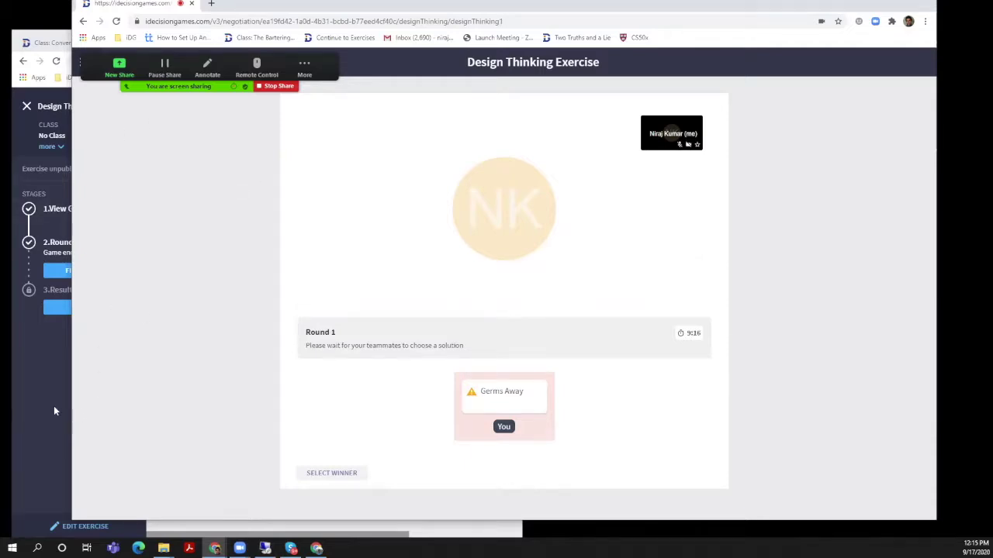
{"action": "left_click", "coordinate": [510, 400]}
{"action": "mouse_move", "coordinate": [549, 293]}
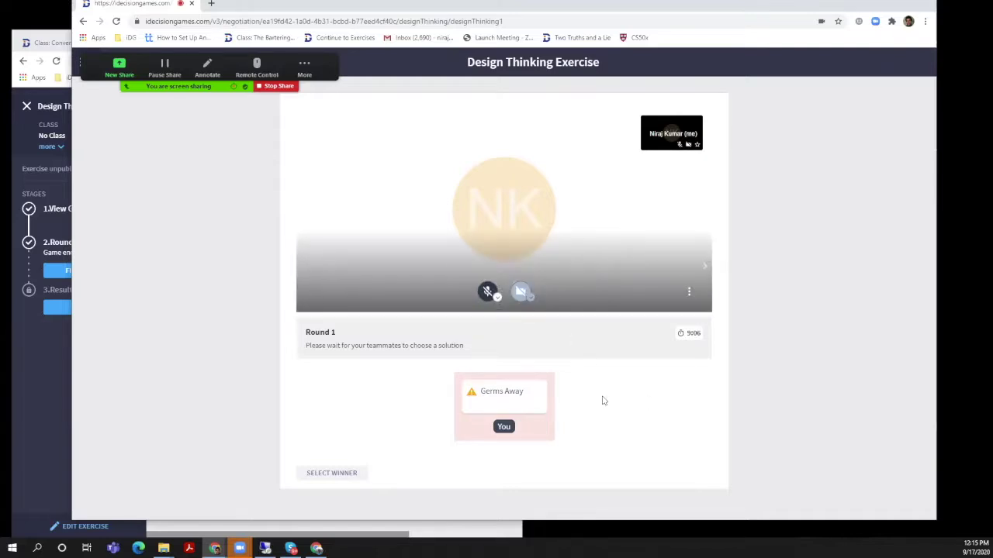
{"action": "left_click", "coordinate": [22, 378]}
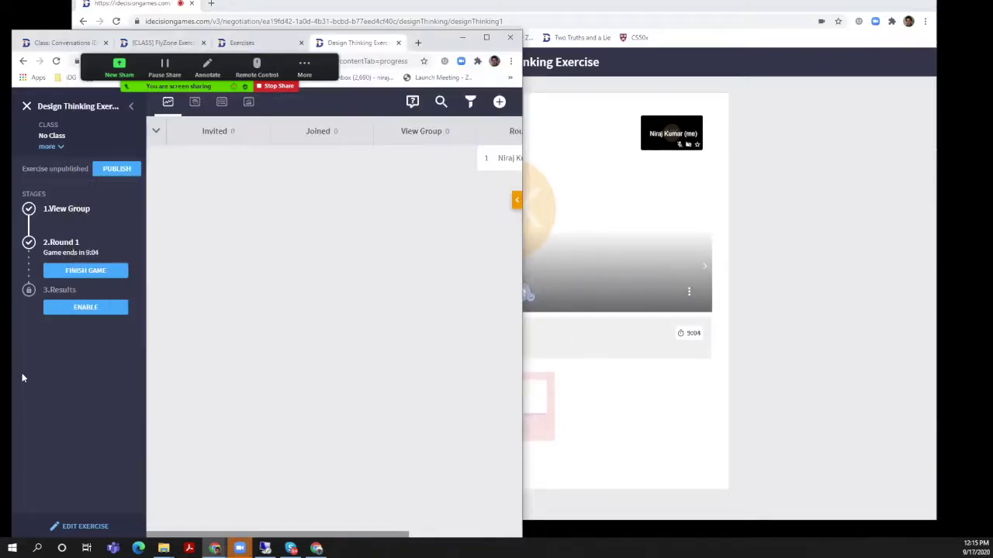
{"action": "left_click", "coordinate": [791, 251]}
{"action": "left_click", "coordinate": [36, 377]}
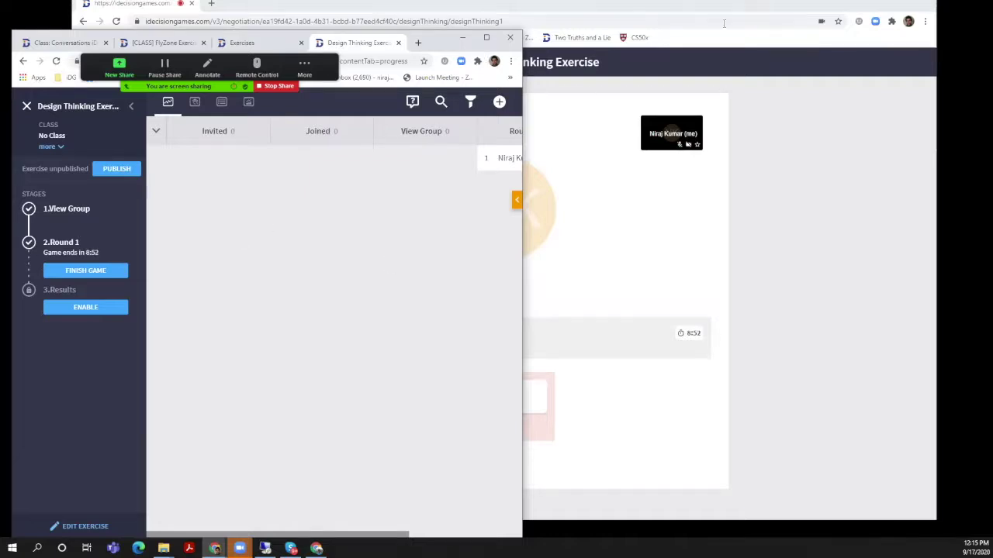
Open a Chrome Guest window, move it aside, and open EDIT EXERCISE from the admin panel
{"action": "left_click", "coordinate": [834, 19]}
{"action": "left_click", "coordinate": [908, 22]}
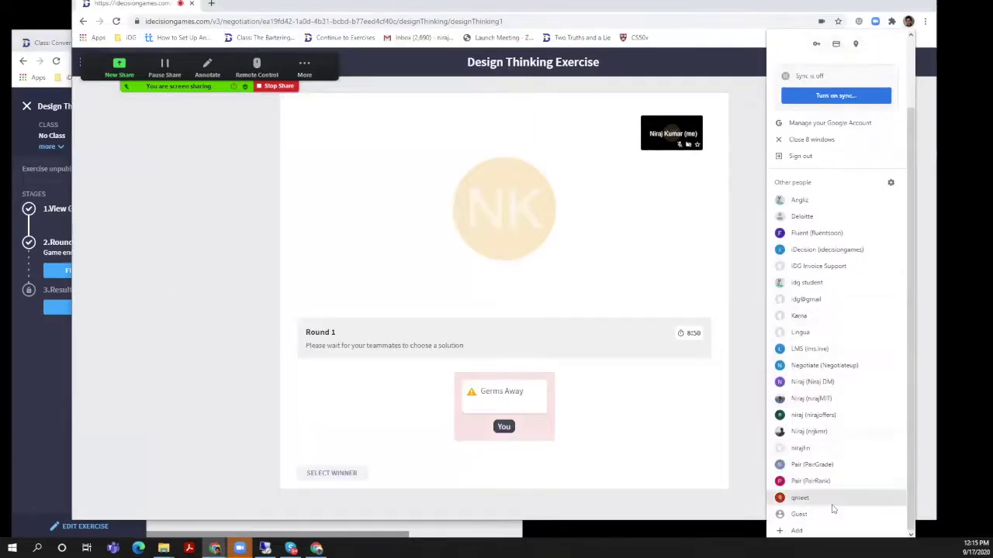
{"action": "left_click", "coordinate": [833, 514]}
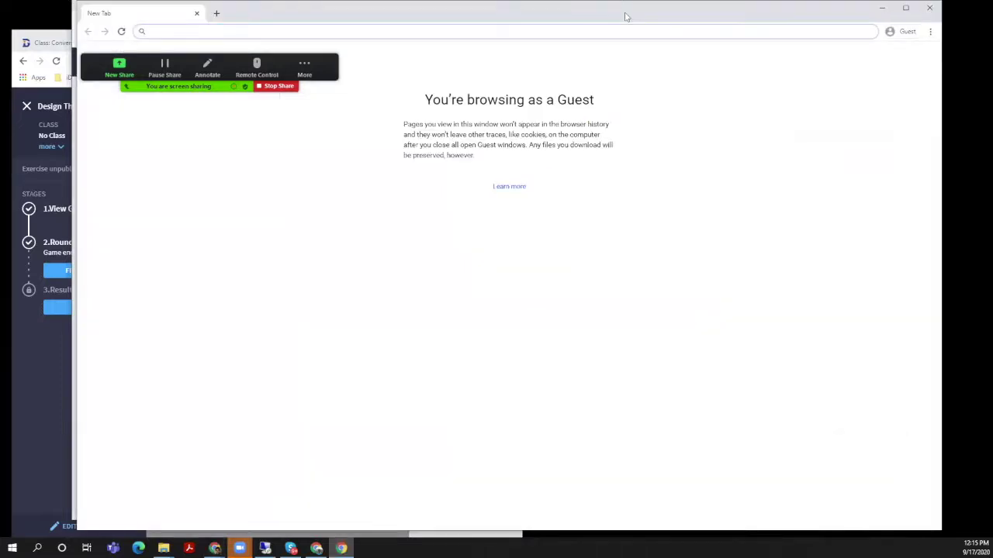
{"action": "left_click_drag", "start_coordinate": [627, 16], "coordinate": [992, 15]}
{"action": "left_click", "coordinate": [51, 220]}
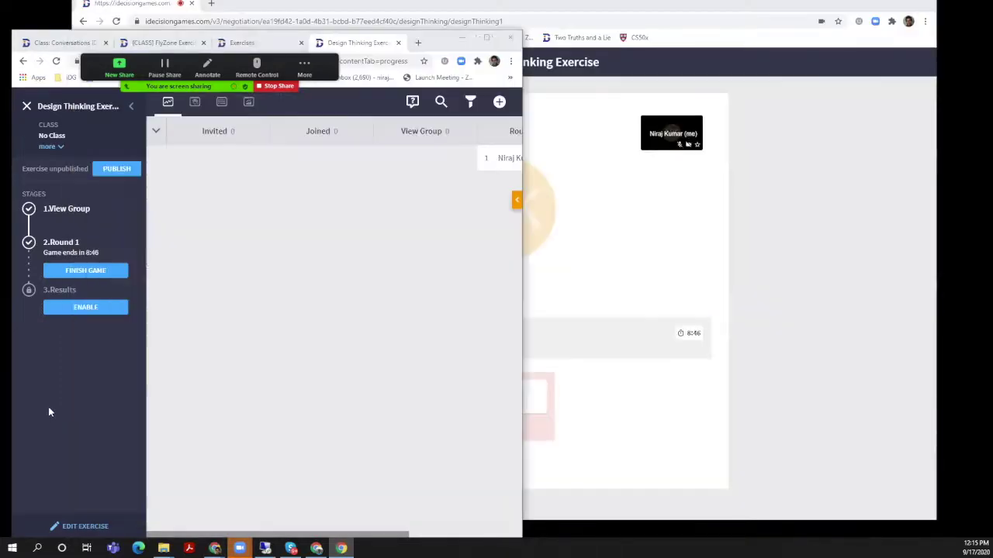
{"action": "left_click", "coordinate": [78, 527]}
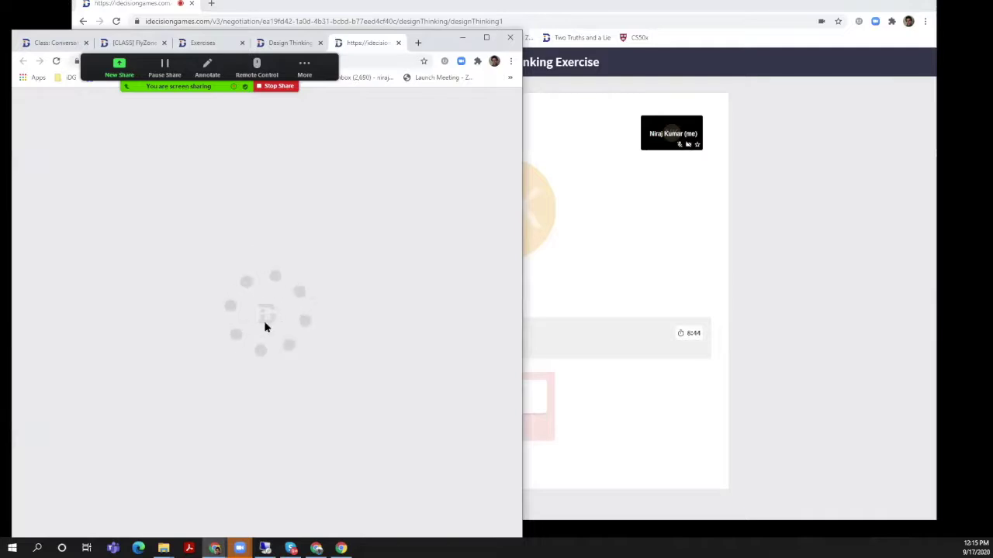
Expand Advanced settings, enable Allow anonymous users, and copy the Link to share
{"action": "scroll", "coordinate": [305, 372], "scroll_direction": "down", "scroll_amount": 5}
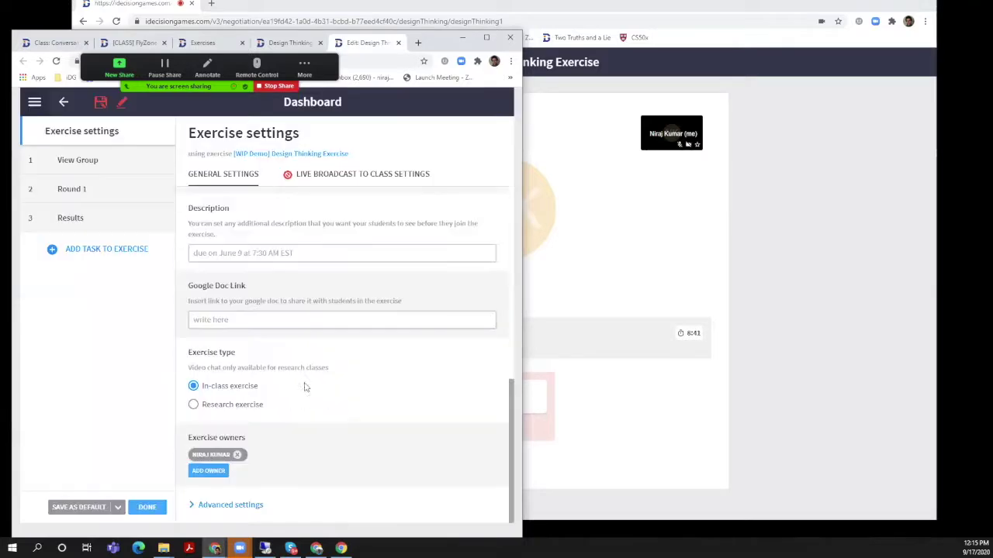
{"action": "left_click", "coordinate": [221, 505]}
{"action": "scroll", "coordinate": [288, 417], "scroll_direction": "down", "scroll_amount": 5}
{"action": "scroll", "coordinate": [260, 295], "scroll_direction": "down", "scroll_amount": 1}
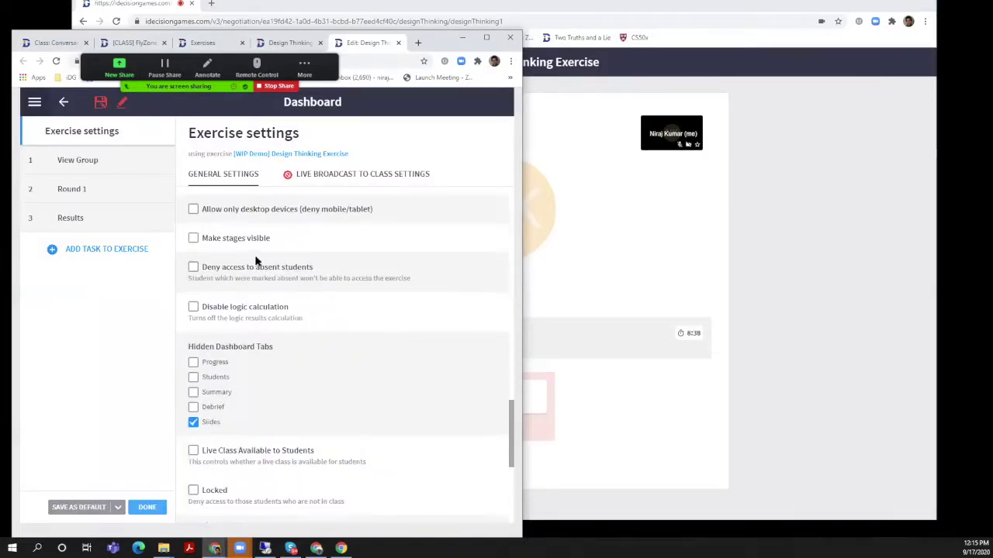
{"action": "scroll", "coordinate": [255, 264], "scroll_direction": "up", "scroll_amount": 1}
{"action": "left_click", "coordinate": [244, 284]}
{"action": "left_click", "coordinate": [206, 353]}
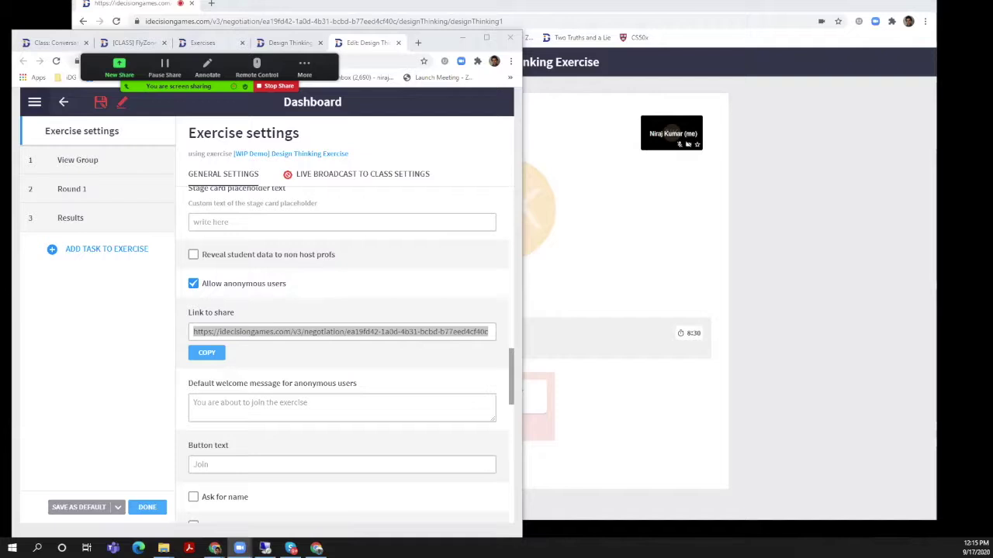
Reposition the student window, go back to its stage overview, then close that window
{"action": "left_click", "coordinate": [828, 308]}
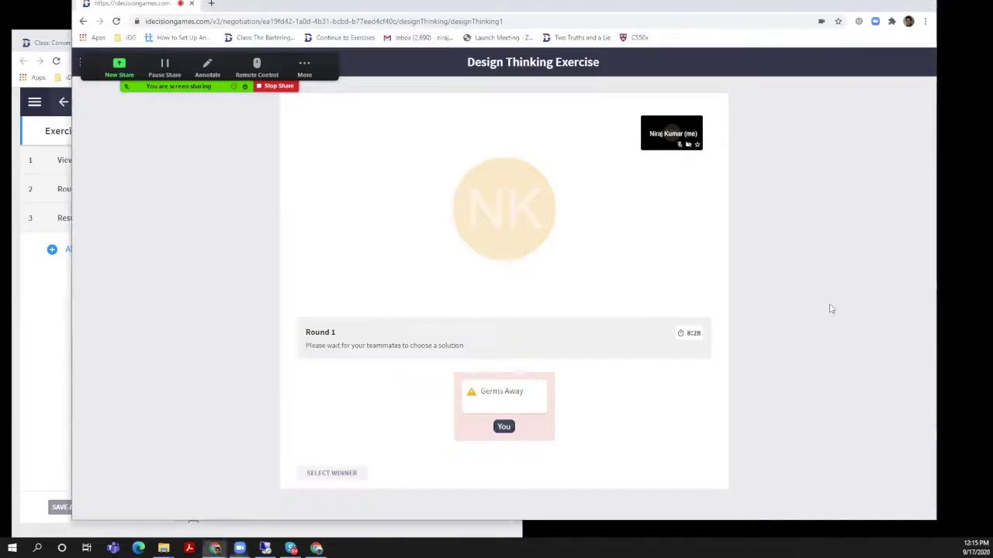
{"action": "left_click_drag", "start_coordinate": [346, 11], "coordinate": [348, 45]}
{"action": "left_click", "coordinate": [119, 114]}
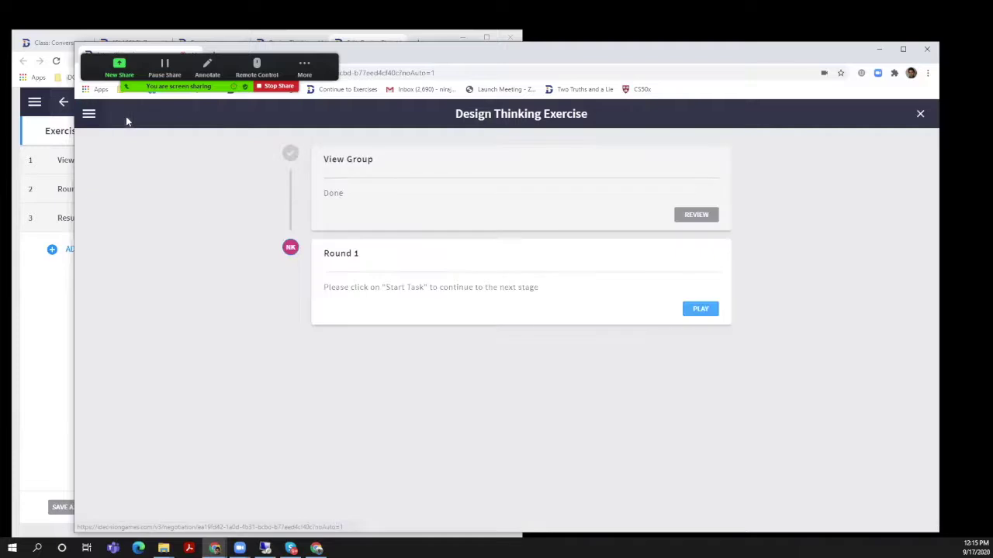
{"action": "left_click", "coordinate": [51, 288]}
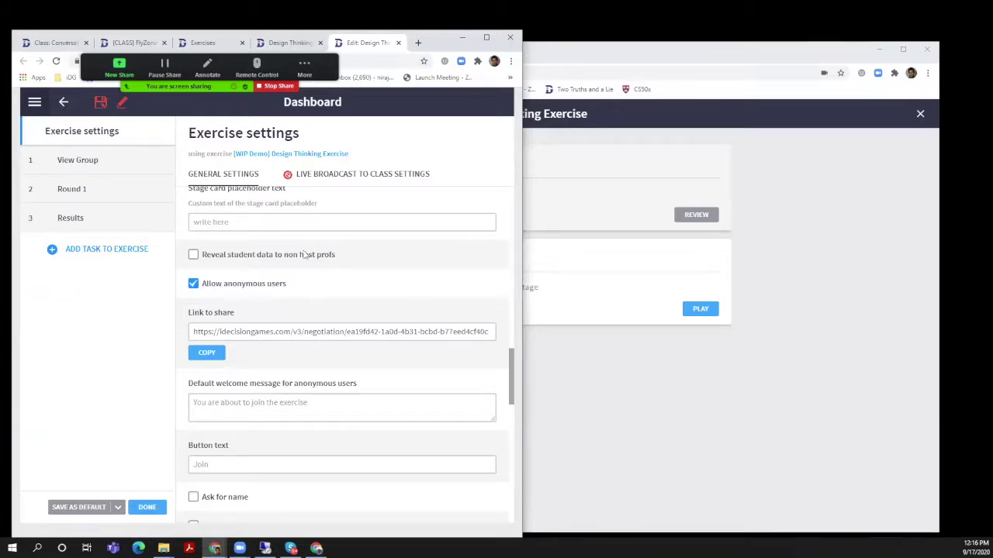
{"action": "left_click", "coordinate": [926, 49]}
Close the exercise settings, Design Thinking and Exercises tabs, leaving a fresh tab open
{"action": "left_click_drag", "start_coordinate": [429, 45], "coordinate": [519, 44]}
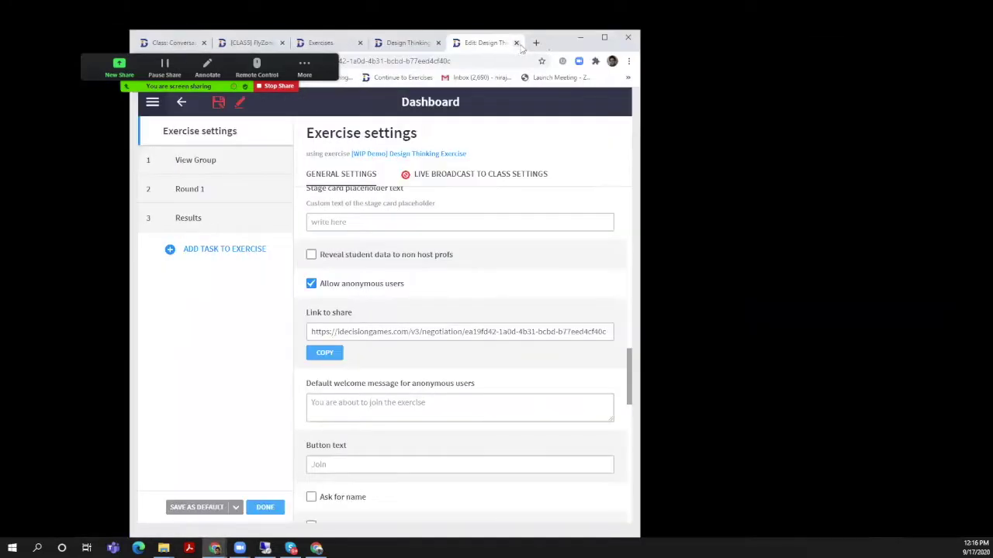
{"action": "left_click", "coordinate": [516, 42]}
{"action": "left_click", "coordinate": [515, 43]}
{"action": "left_click", "coordinate": [516, 42]}
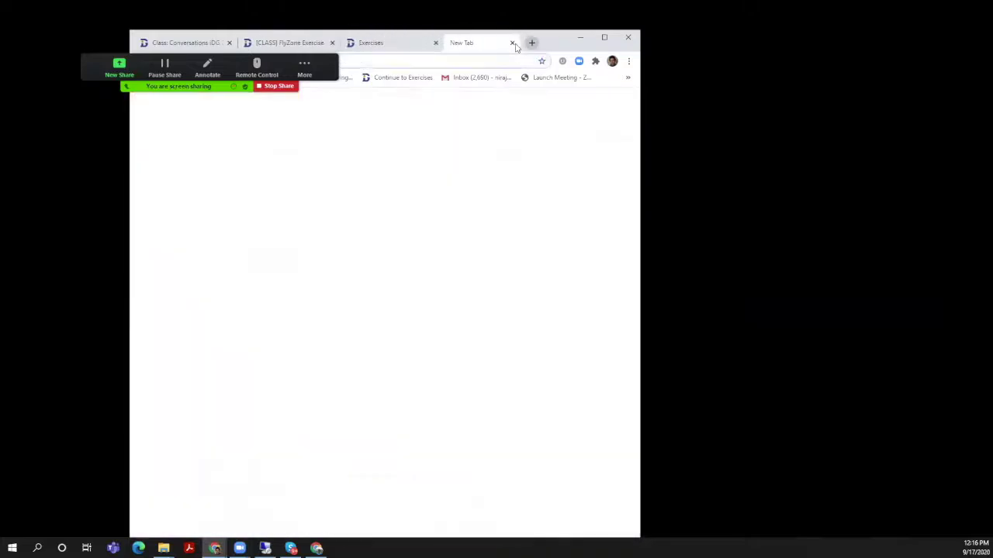
{"action": "left_click", "coordinate": [513, 43]}
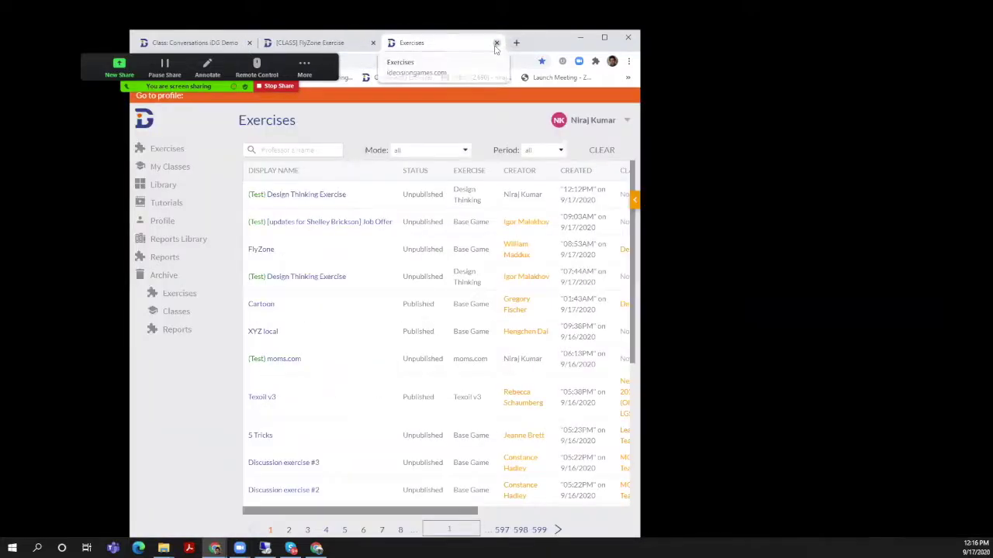
{"action": "left_click", "coordinate": [496, 43]}
{"action": "left_click", "coordinate": [393, 43]}
Search Google for idecisiongames and open the iDecisionGames site from the results
{"action": "left_click", "coordinate": [389, 59]}
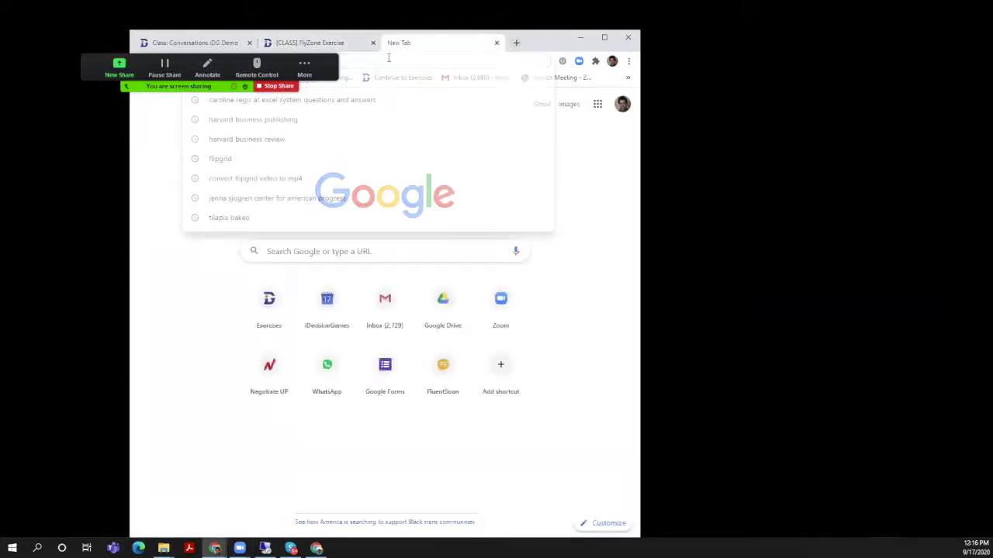
{"action": "type", "text": "idec"}
{"action": "key", "text": "Down"}
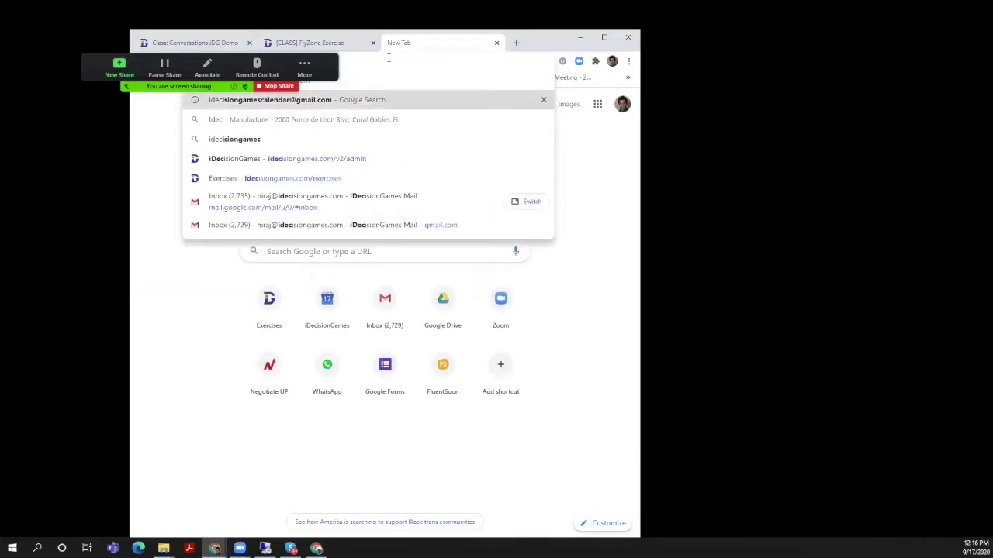
{"action": "left_click", "coordinate": [237, 140]}
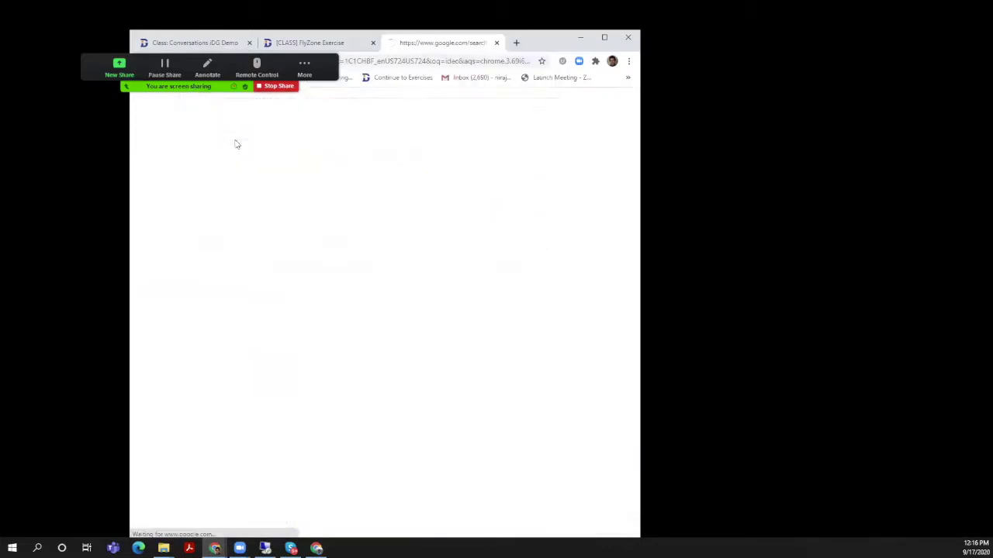
{"action": "left_click", "coordinate": [284, 196]}
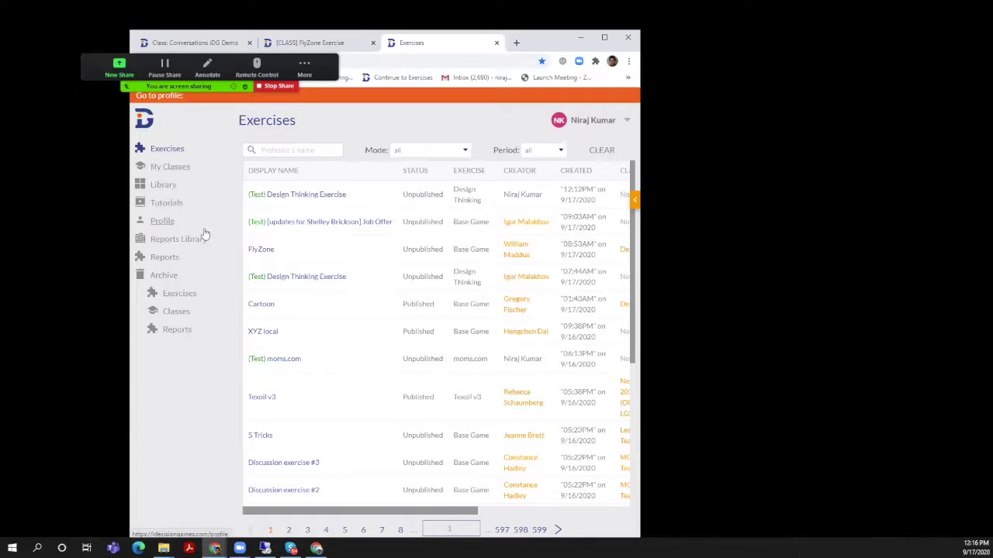
Search the iDecisionGames Library for 'design' to find the [WIP Demo] Design Thinking Exercise
{"action": "left_click", "coordinate": [163, 185]}
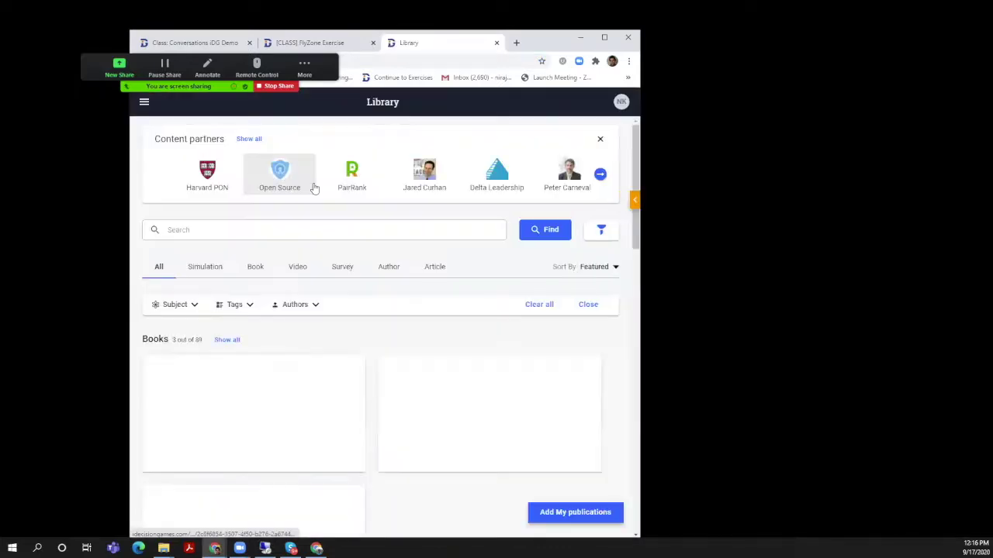
{"action": "left_click", "coordinate": [304, 235]}
{"action": "type", "text": "des"}
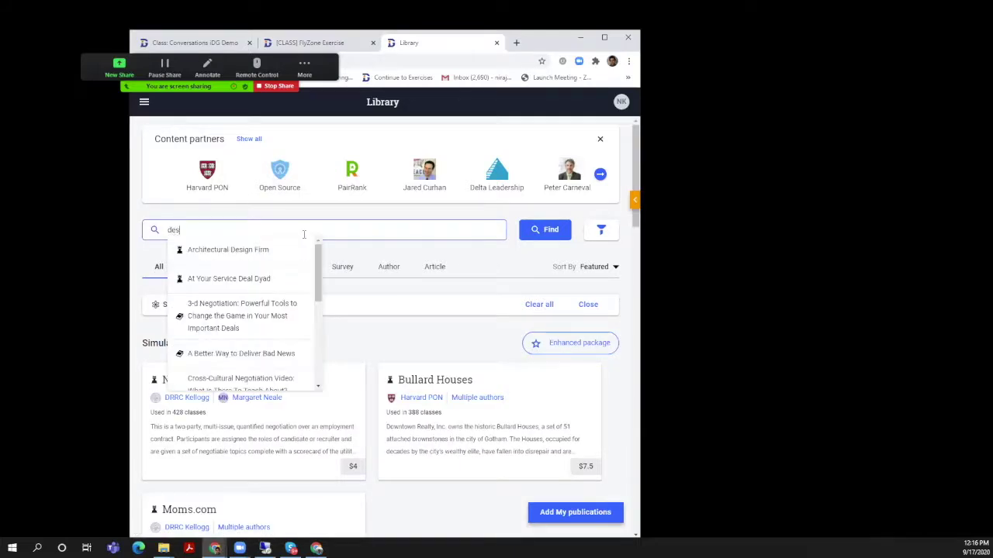
{"action": "type", "text": "ign"}
{"action": "key", "text": "Return"}
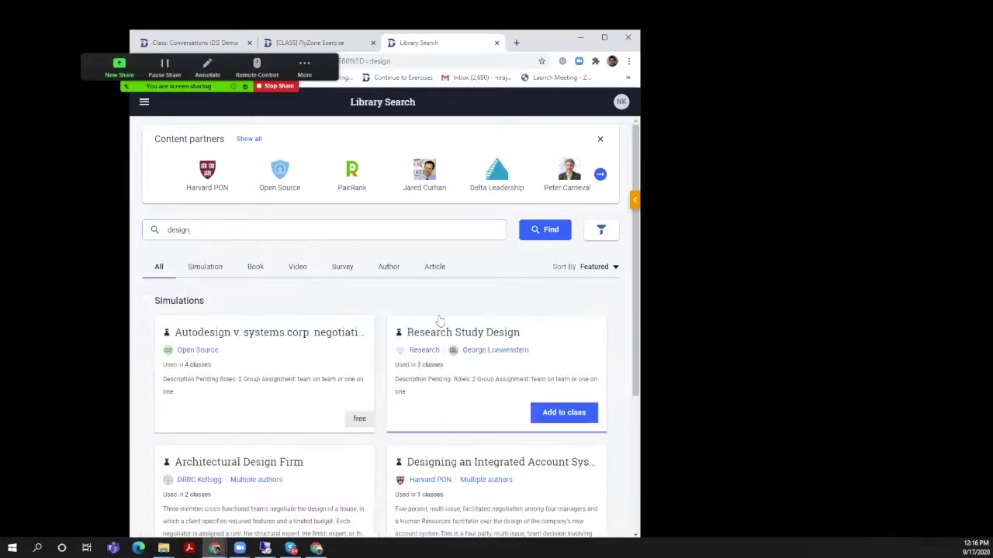
{"action": "scroll", "coordinate": [439, 320], "scroll_direction": "down", "scroll_amount": 3}
{"action": "scroll", "coordinate": [441, 321], "scroll_direction": "up", "scroll_amount": 3}
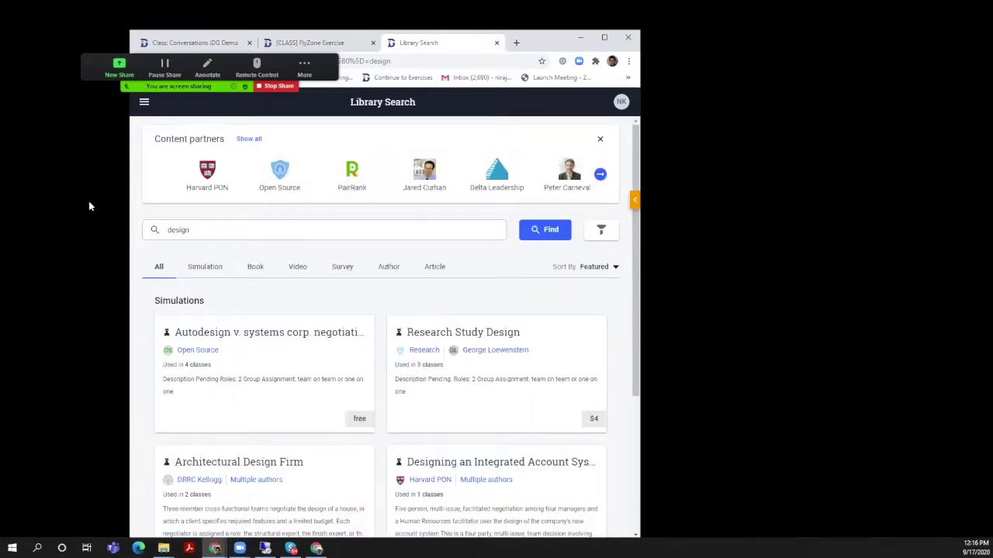
{"action": "key", "text": "alt+Tab"}
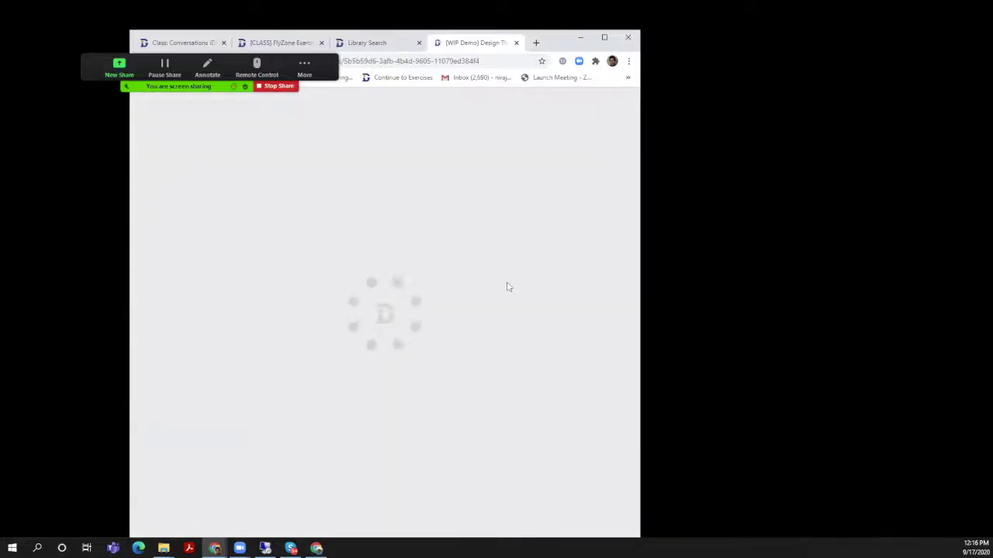
Create a test run of the Design Thinking Exercise simulation from the library
{"action": "scroll", "coordinate": [535, 310], "scroll_direction": "down", "scroll_amount": 10}
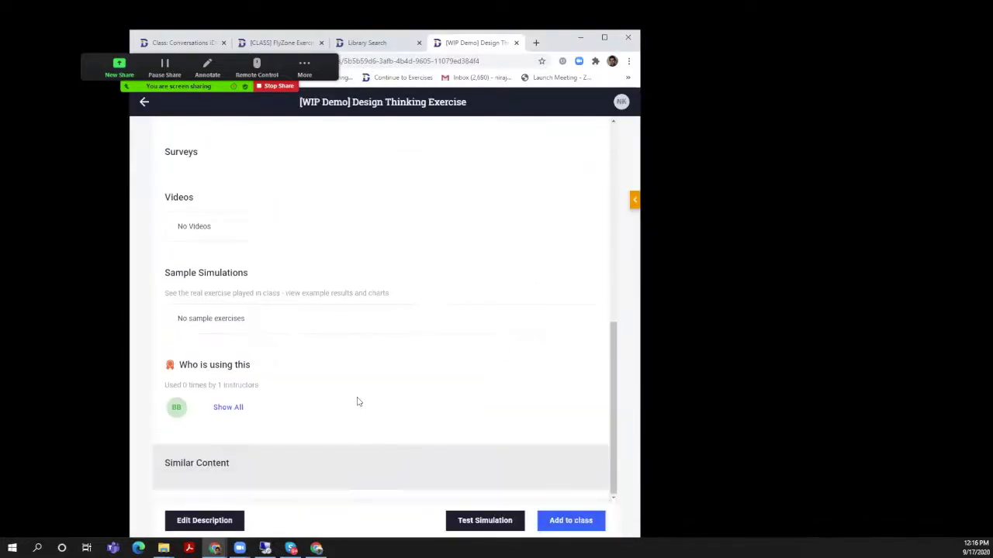
{"action": "scroll", "coordinate": [299, 446], "scroll_direction": "up", "scroll_amount": 2}
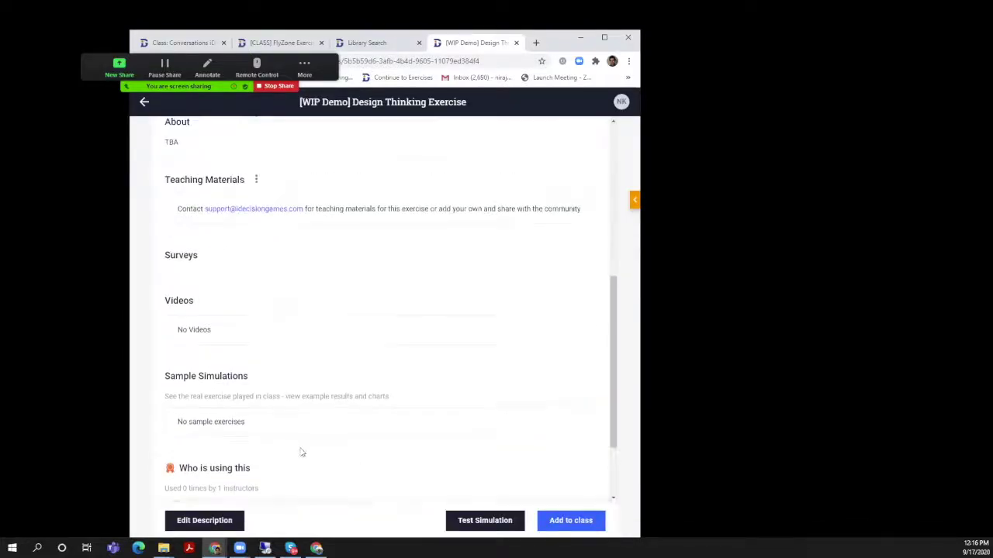
{"action": "scroll", "coordinate": [387, 489], "scroll_direction": "down", "scroll_amount": 3}
{"action": "left_click", "coordinate": [475, 524]}
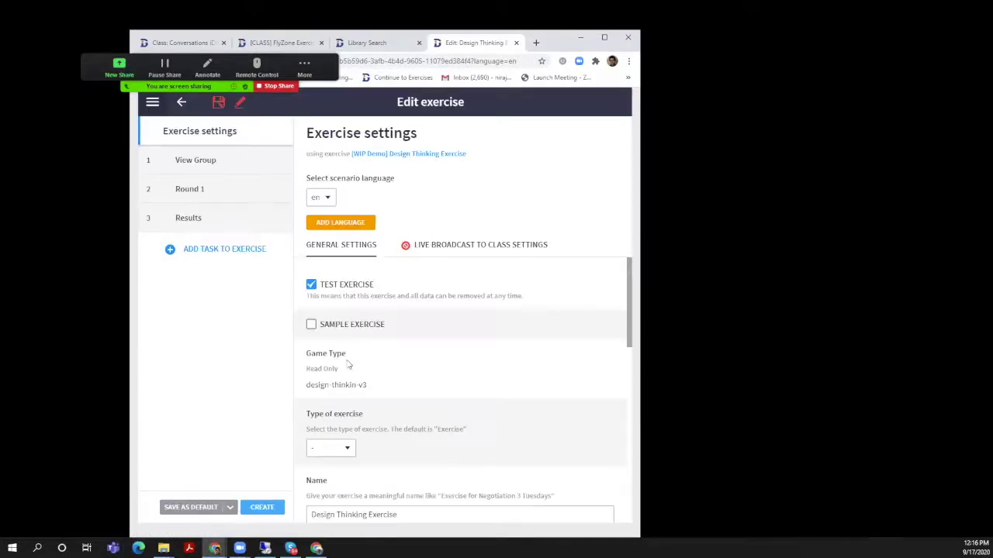
{"action": "left_click", "coordinate": [264, 506]}
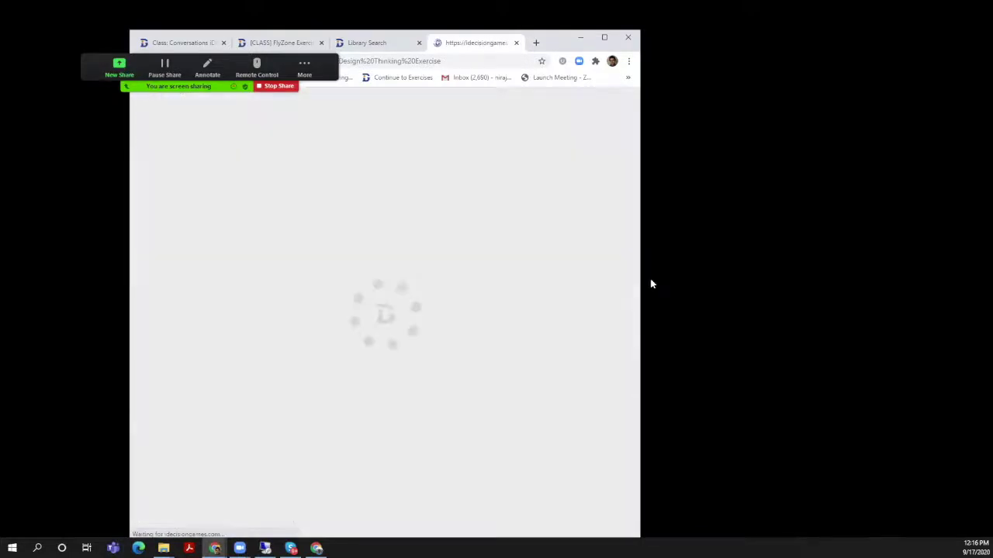
Dismiss the confirmation and open the new (Test) Design Thinking Exercise
{"action": "left_click_drag", "start_coordinate": [644, 271], "coordinate": [727, 272]}
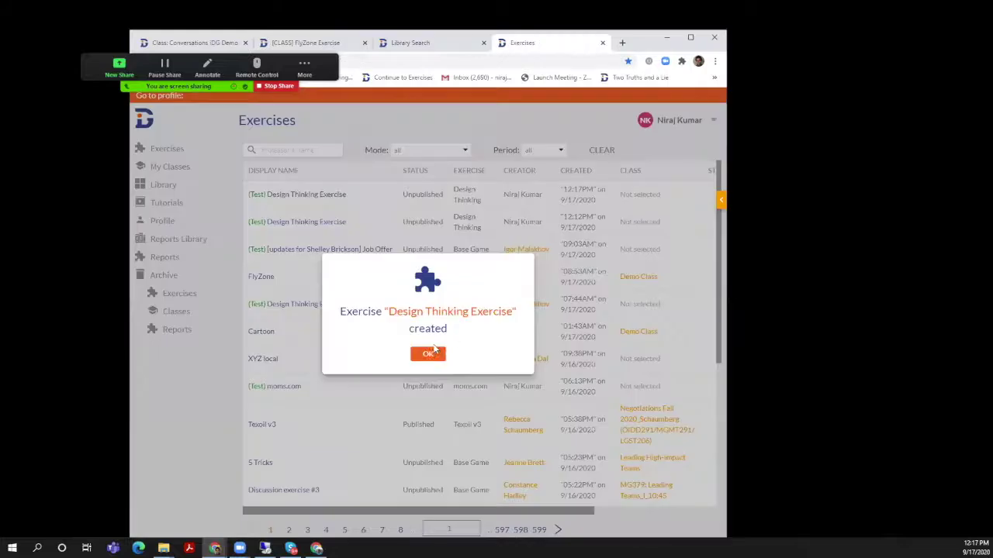
{"action": "left_click", "coordinate": [427, 351]}
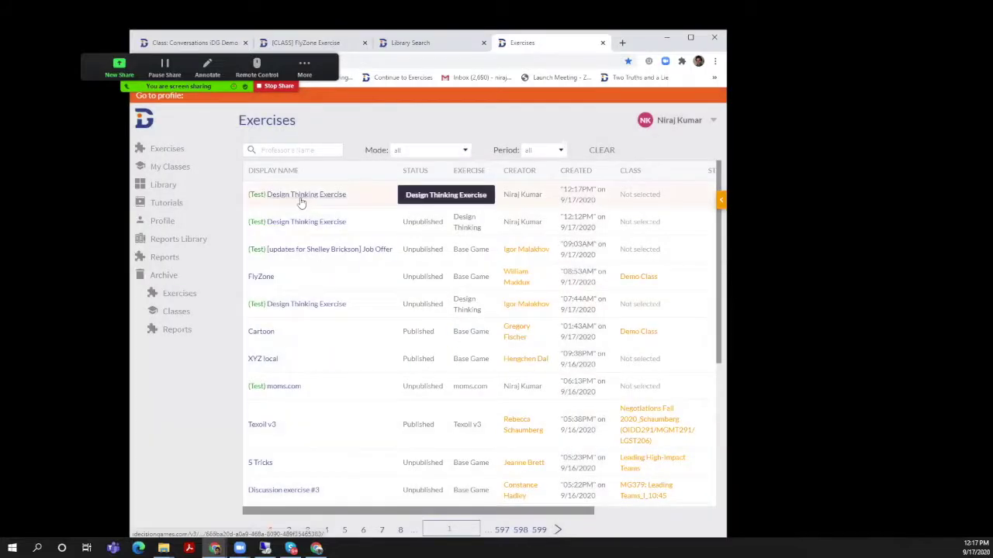
{"action": "left_click", "coordinate": [301, 201]}
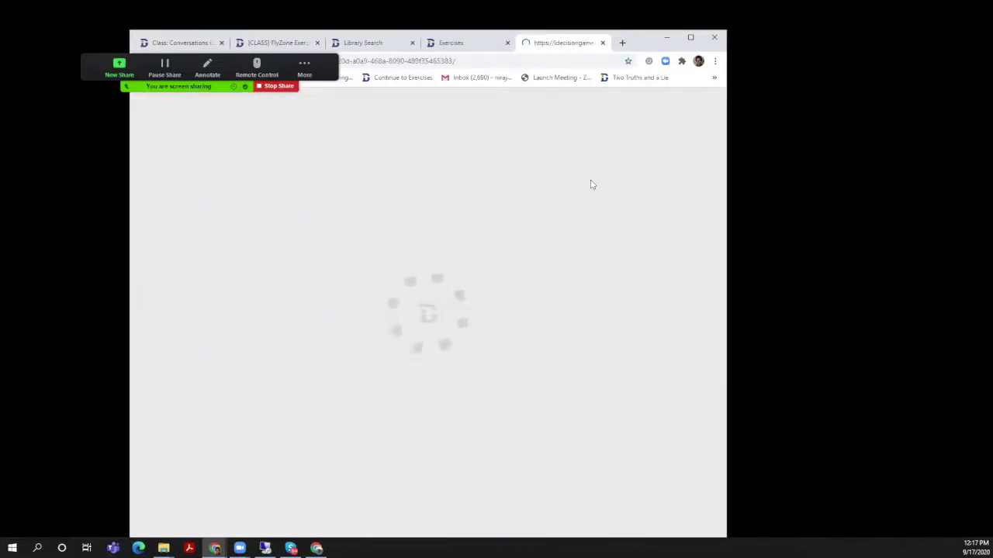
Turn on Allow anonymous users in the exercise's Advanced settings
{"action": "left_click_drag", "start_coordinate": [618, 43], "coordinate": [530, 38]}
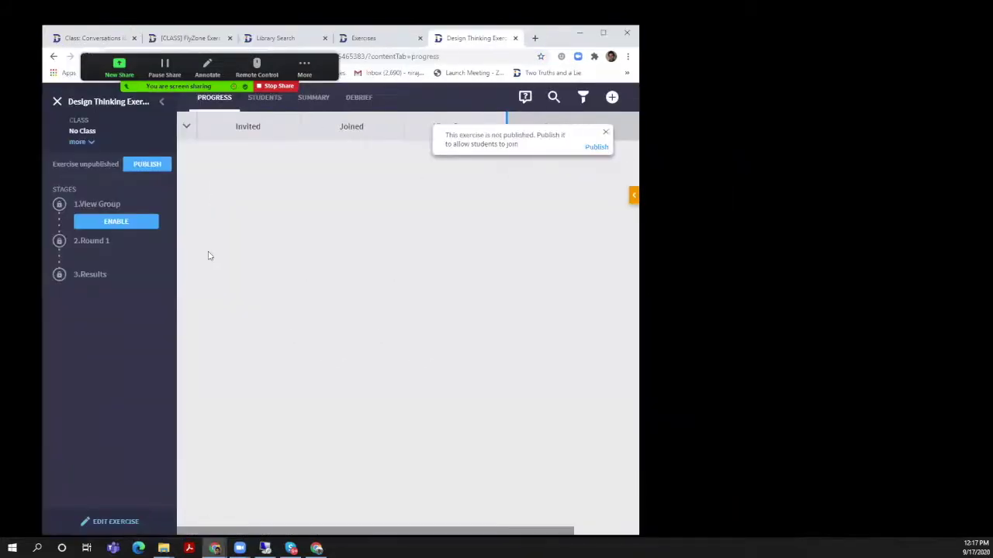
{"action": "left_click", "coordinate": [124, 529]}
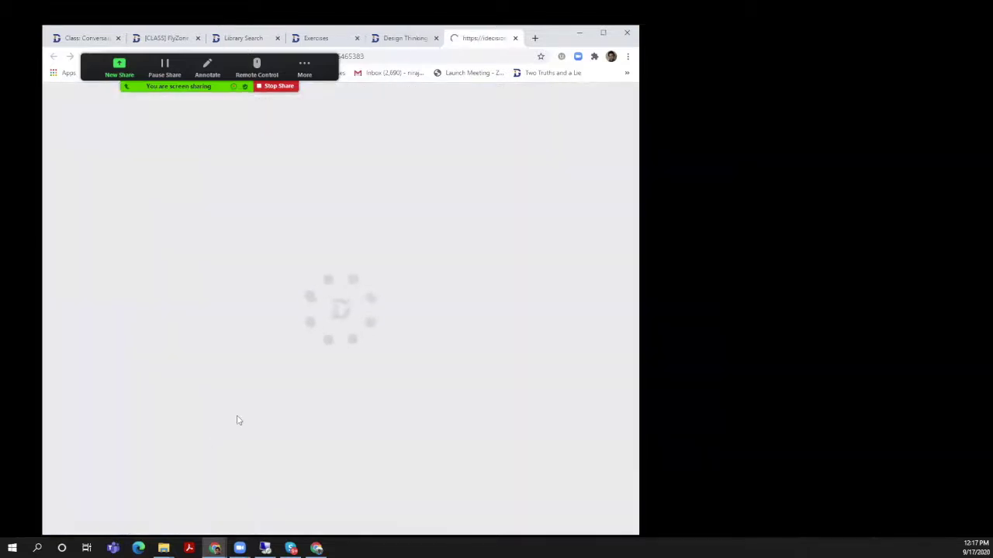
{"action": "scroll", "coordinate": [285, 382], "scroll_direction": "down", "scroll_amount": 10}
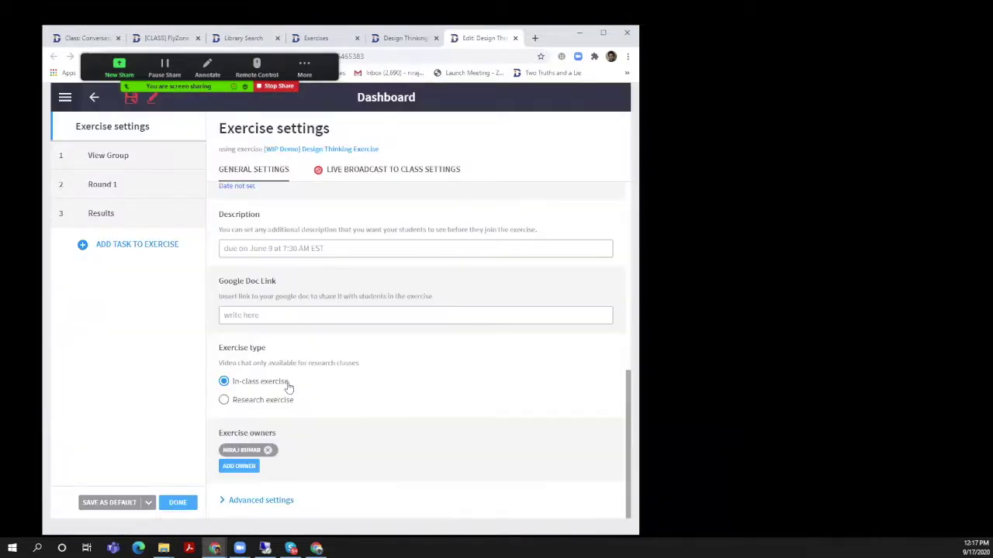
{"action": "left_click", "coordinate": [255, 501]}
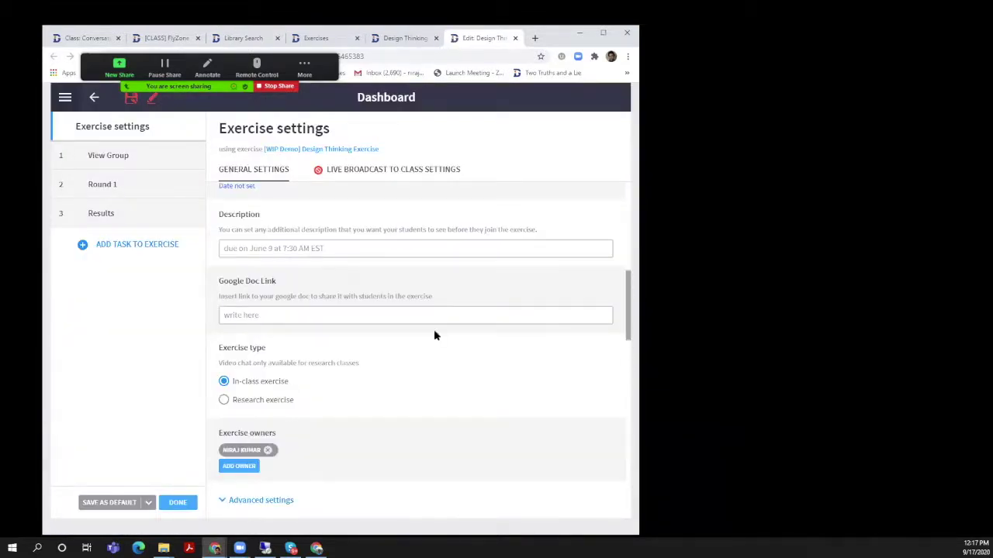
{"action": "scroll", "coordinate": [431, 342], "scroll_direction": "down", "scroll_amount": 4}
{"action": "scroll", "coordinate": [291, 318], "scroll_direction": "down", "scroll_amount": 3}
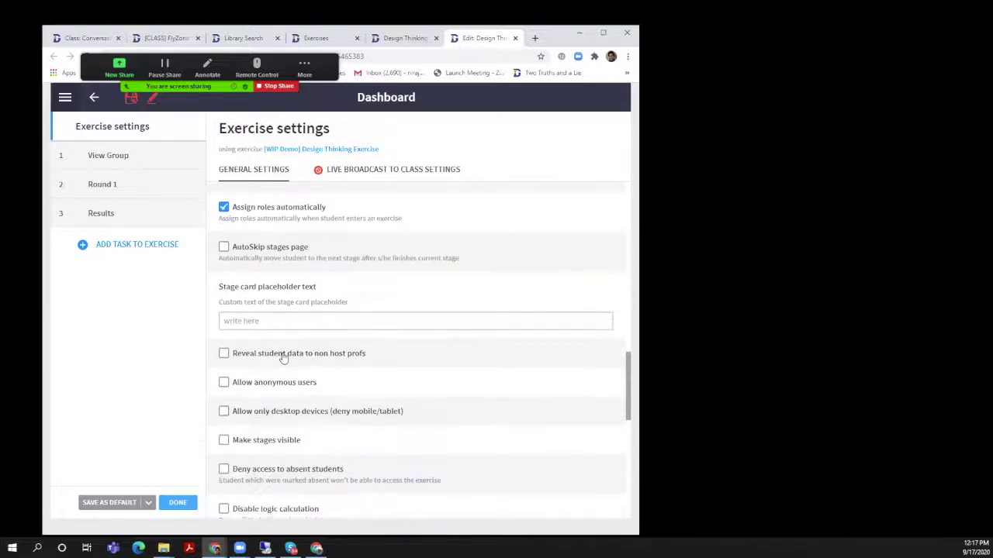
{"action": "left_click", "coordinate": [262, 283]}
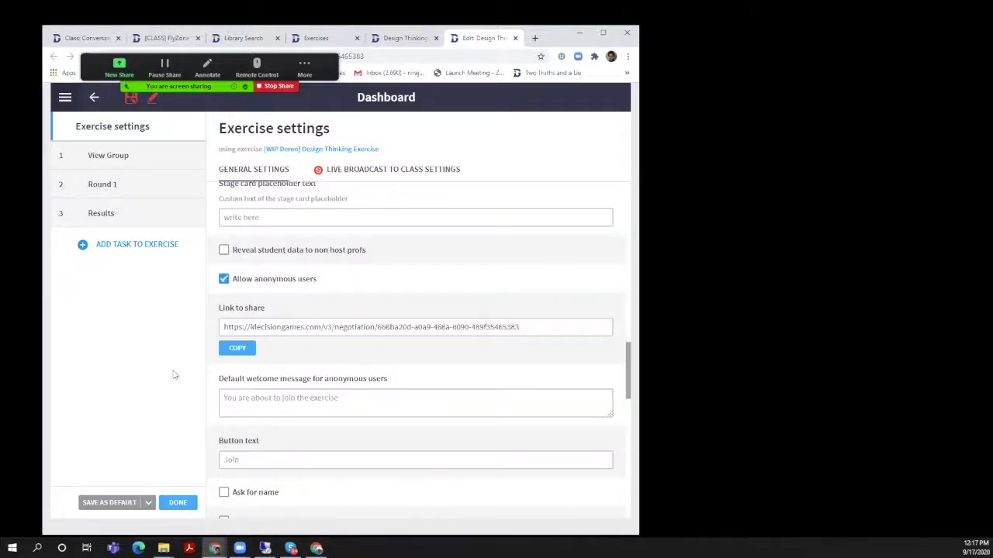
Copy the exercise share link, then save the settings with DONE
{"action": "left_click", "coordinate": [237, 348]}
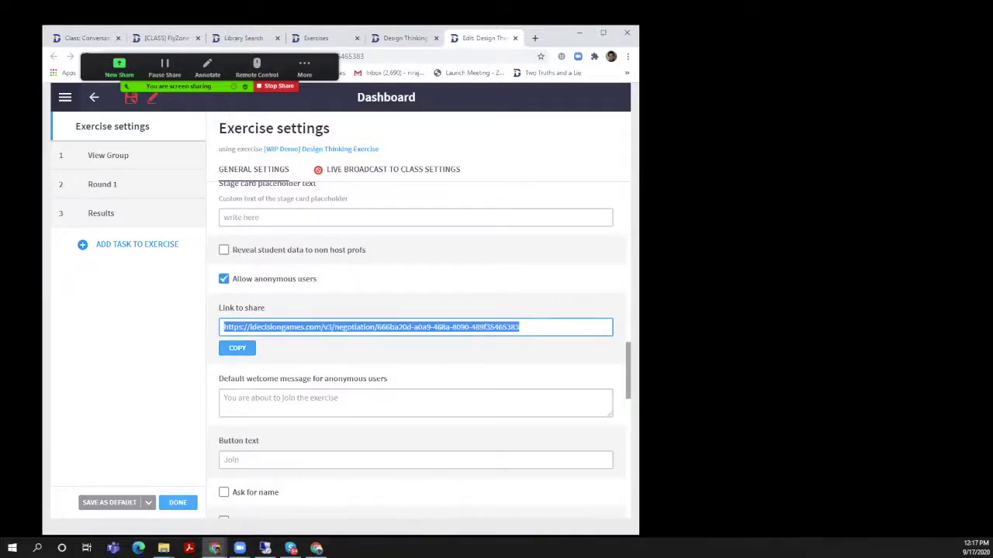
{"action": "key", "text": "alt+Tab"}
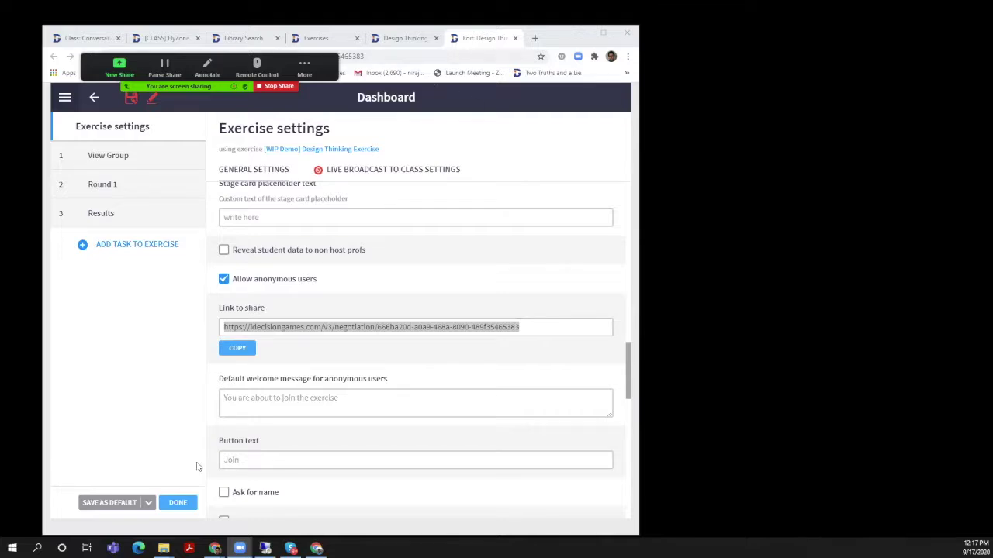
{"action": "left_click", "coordinate": [178, 502]}
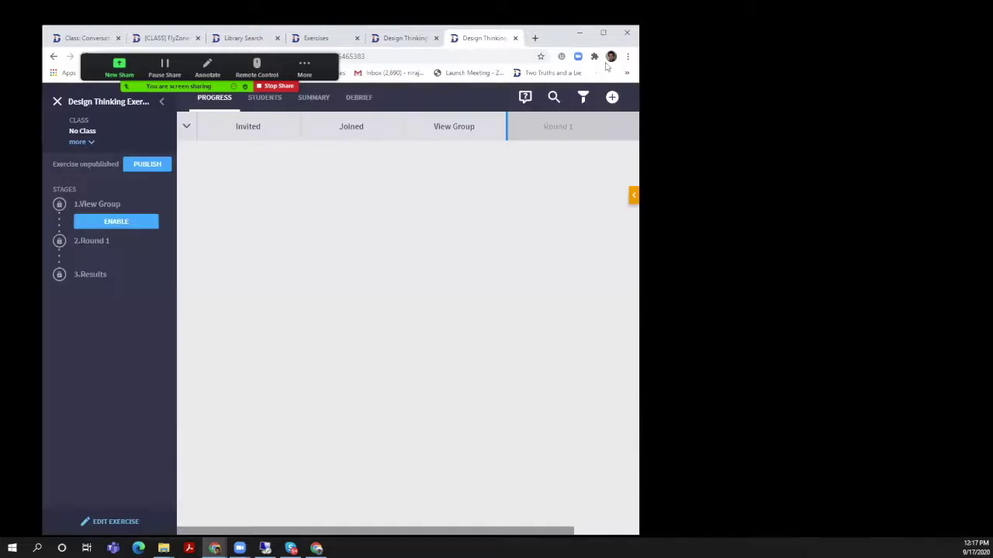
Join As Student from the + menu and size the student window beside the dashboard
{"action": "left_click", "coordinate": [612, 97]}
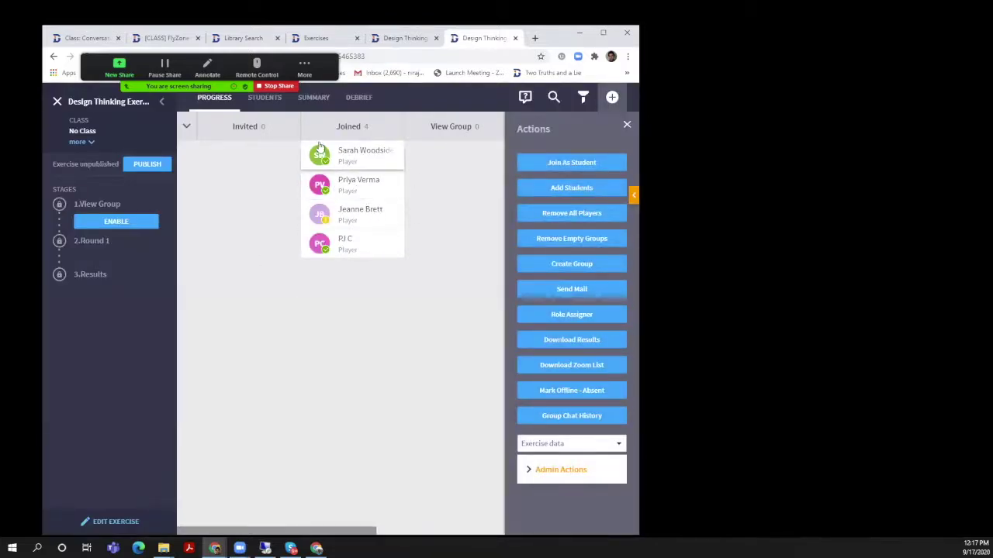
{"action": "left_click", "coordinate": [574, 163]}
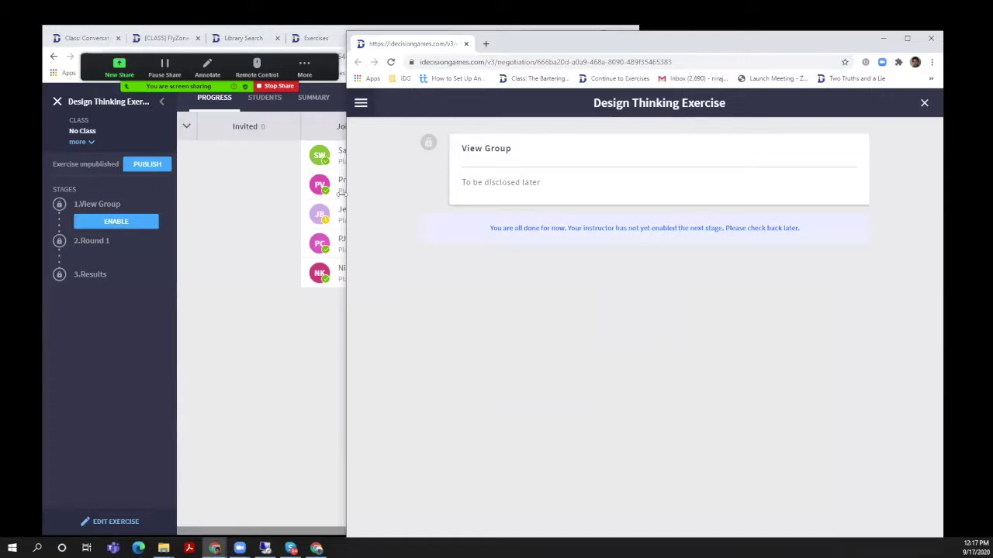
{"action": "left_click_drag", "start_coordinate": [341, 194], "coordinate": [578, 190]}
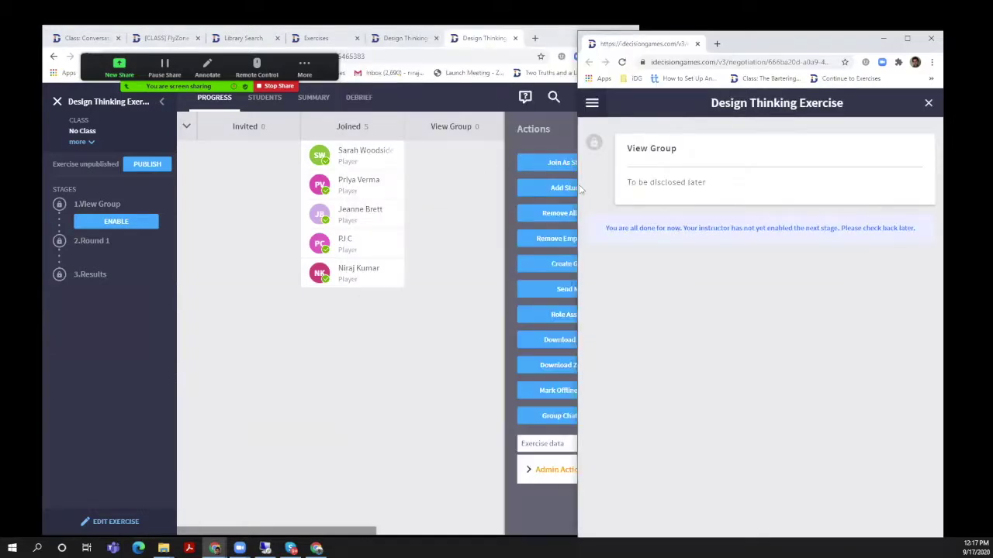
{"action": "left_click_drag", "start_coordinate": [578, 188], "coordinate": [523, 193]}
{"action": "left_click", "coordinate": [439, 198]}
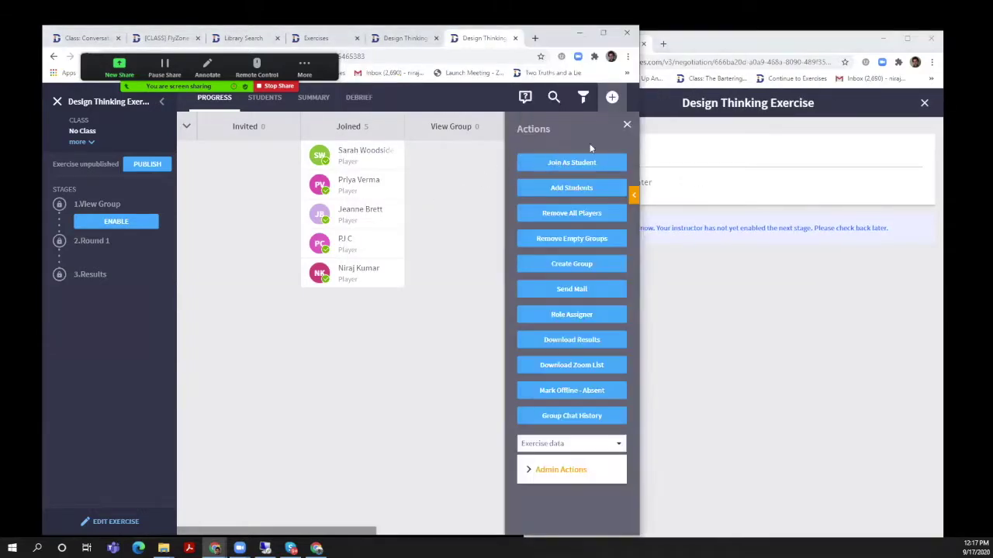
{"action": "left_click", "coordinate": [455, 208]}
{"action": "left_click", "coordinate": [766, 306]}
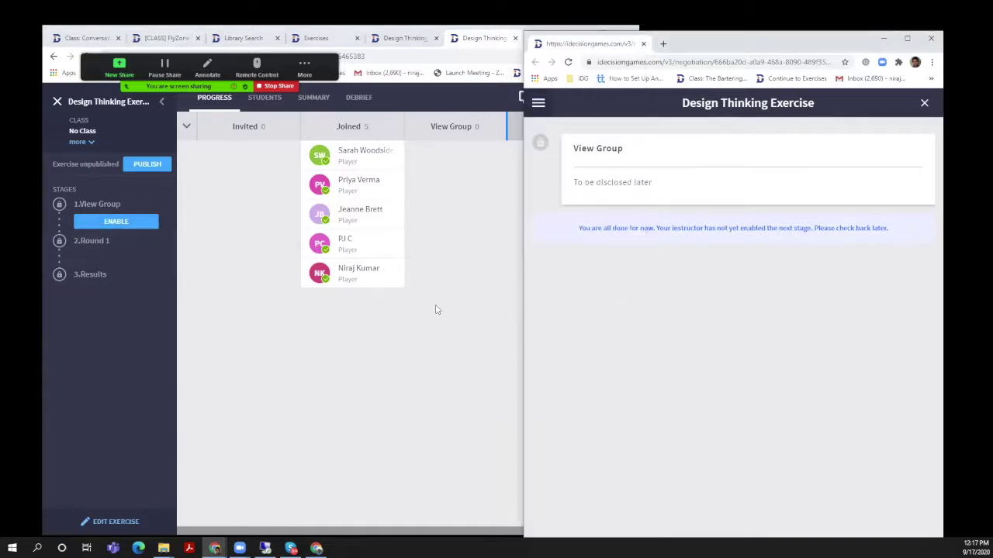
Enable 1.View Group and review Group 1's members and its group size of 4
{"action": "left_click", "coordinate": [116, 223]}
{"action": "left_click", "coordinate": [754, 315]}
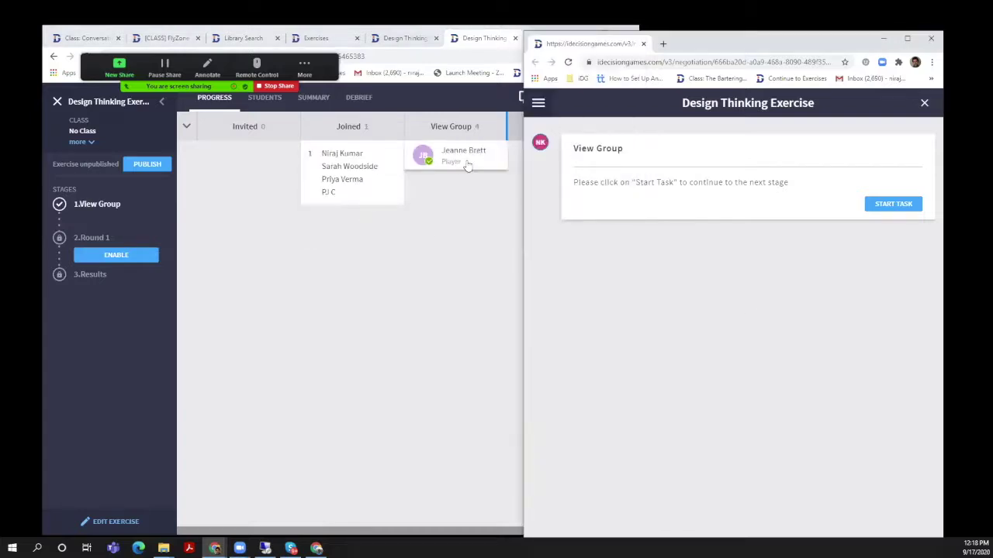
{"action": "left_click", "coordinate": [356, 170]}
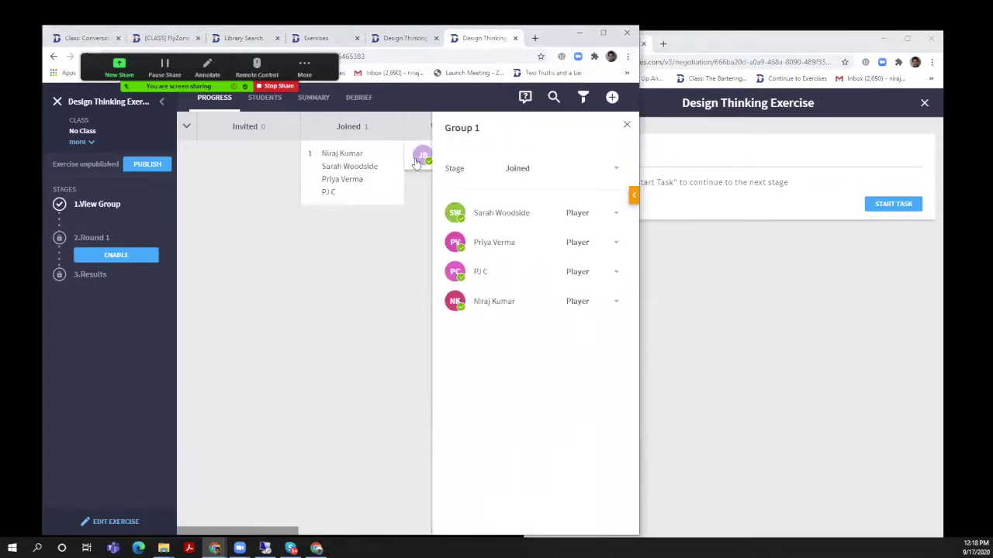
{"action": "left_click", "coordinate": [104, 206]}
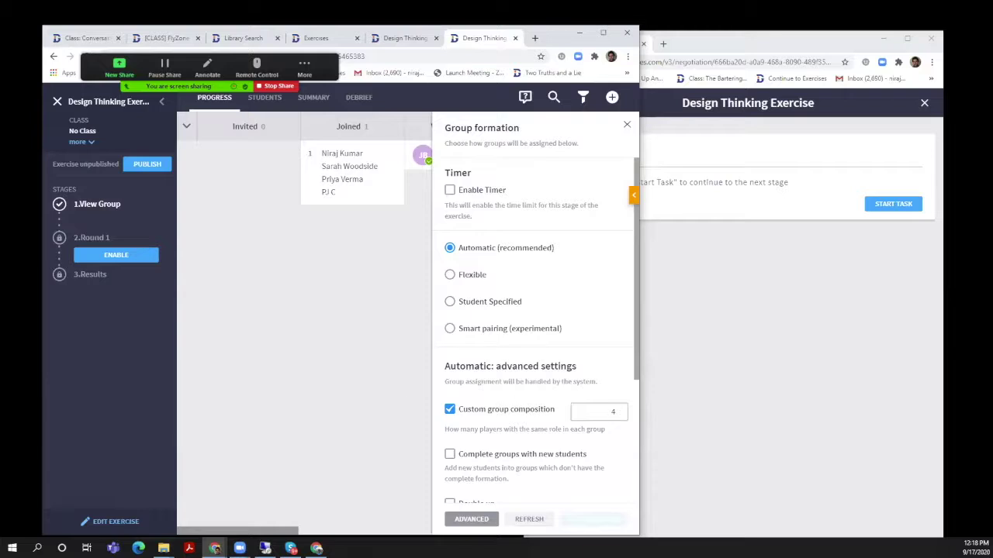
{"action": "double_click", "coordinate": [609, 414]}
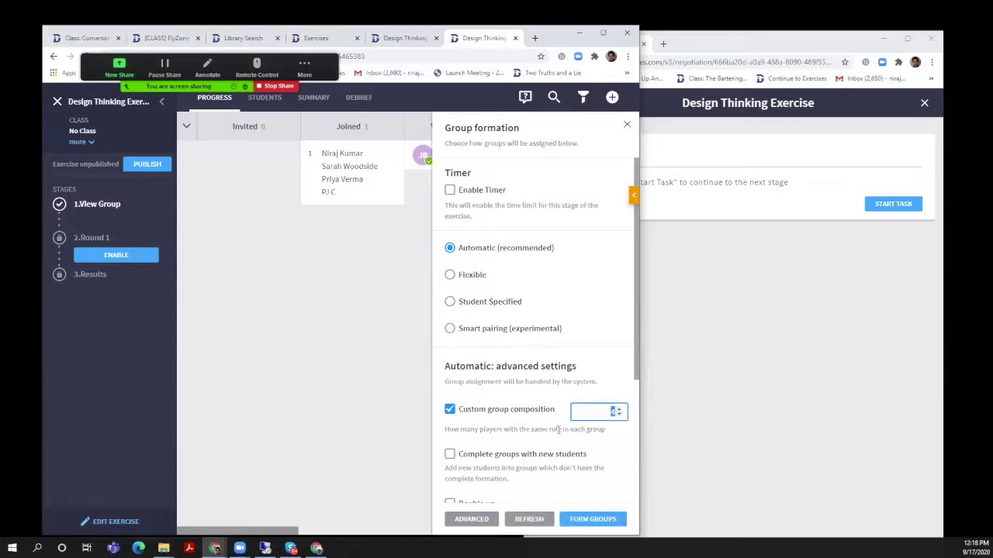
{"action": "left_click", "coordinate": [627, 127]}
{"action": "left_click", "coordinate": [612, 97]}
Add a new group and dismiss the group-added confirmation
{"action": "left_click", "coordinate": [578, 265]}
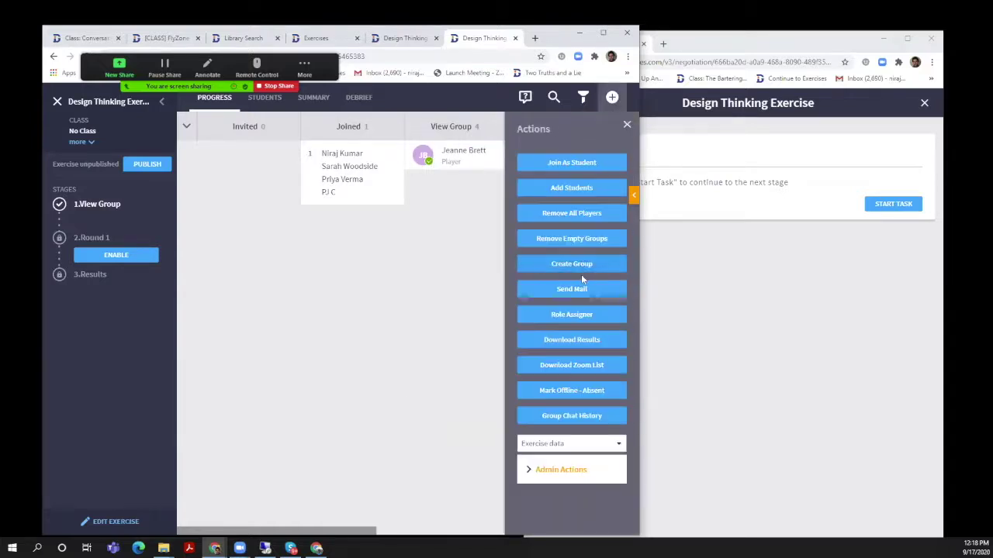
{"action": "left_click", "coordinate": [393, 346]}
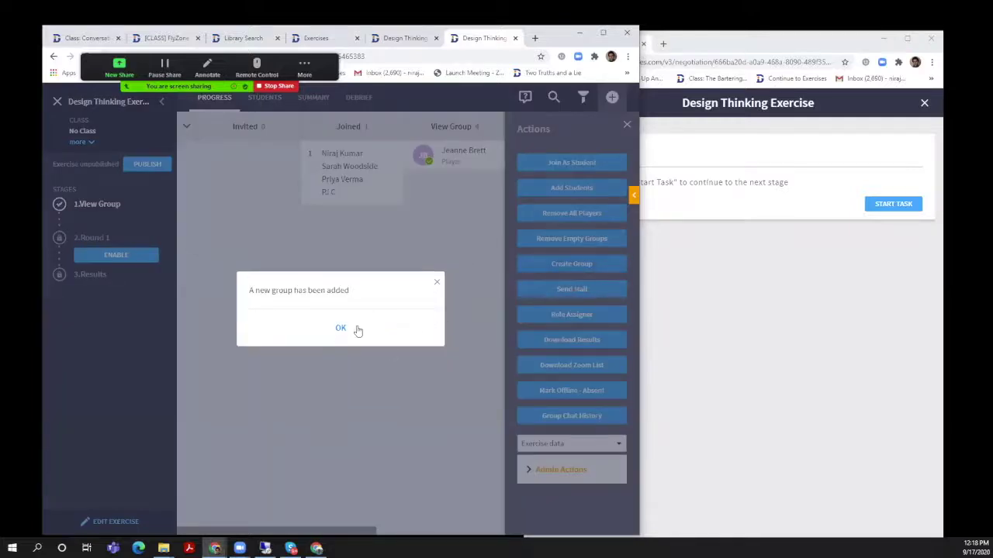
{"action": "left_click", "coordinate": [344, 338]}
{"action": "left_click", "coordinate": [365, 153]}
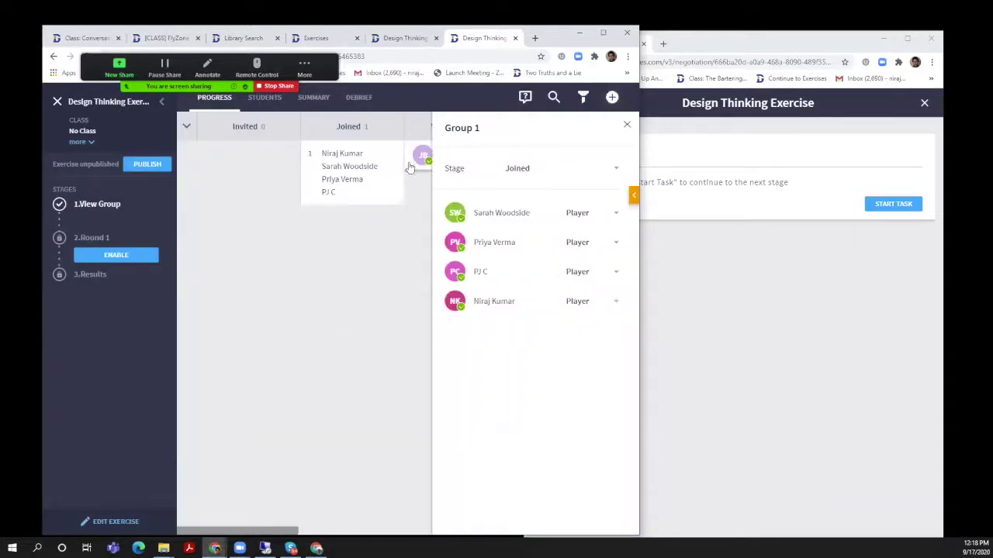
Move the first player from Group 1 into group 2
{"action": "left_click", "coordinate": [371, 175]}
{"action": "left_click", "coordinate": [372, 176]}
{"action": "left_click", "coordinate": [483, 276]}
{"action": "left_click", "coordinate": [507, 183]}
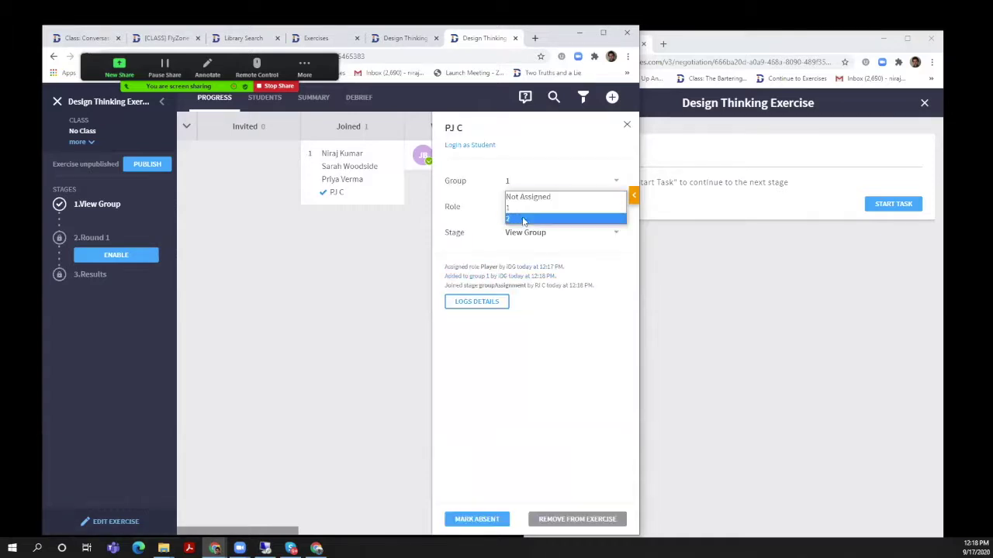
{"action": "left_click", "coordinate": [523, 221]}
{"action": "left_click", "coordinate": [389, 344]}
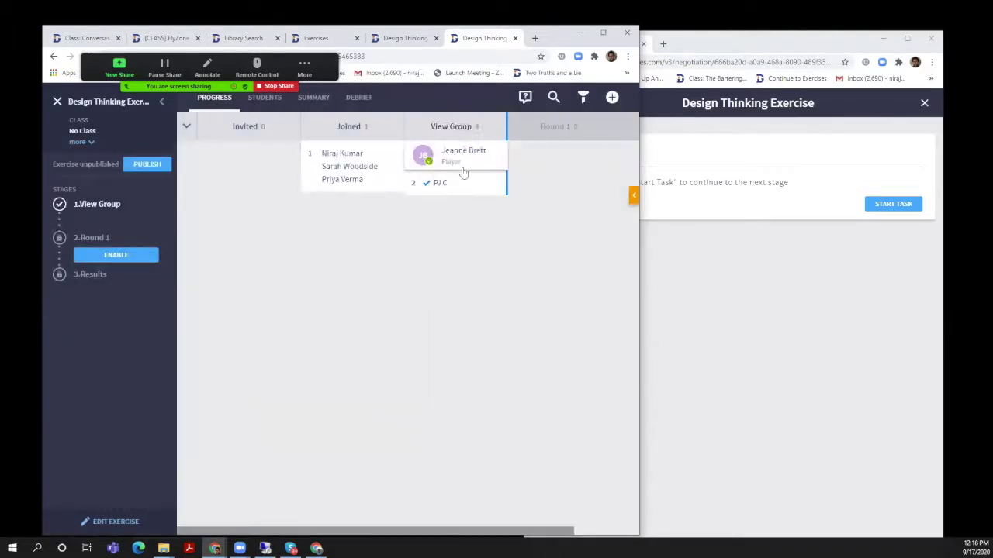
Move a second player into group 2, then start the student's View Group task
{"action": "left_click", "coordinate": [463, 155]}
{"action": "left_click", "coordinate": [532, 183]}
{"action": "left_click", "coordinate": [532, 229]}
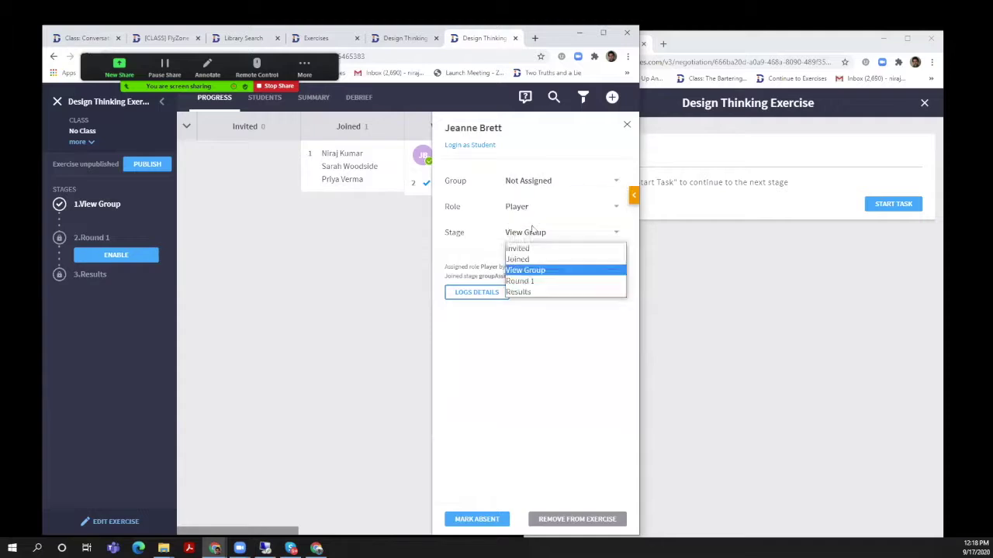
{"action": "left_click", "coordinate": [524, 184]}
{"action": "left_click", "coordinate": [516, 218]}
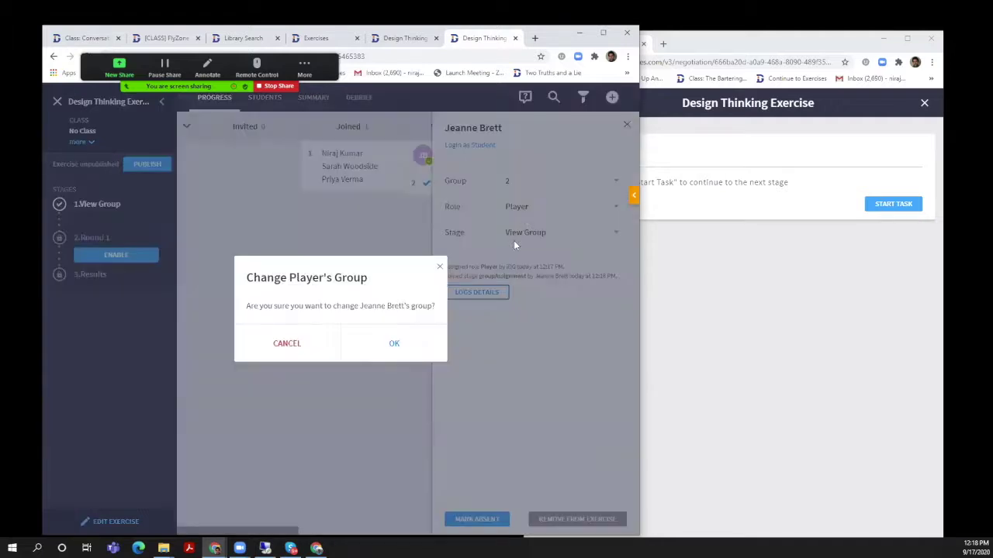
{"action": "left_click", "coordinate": [387, 353]}
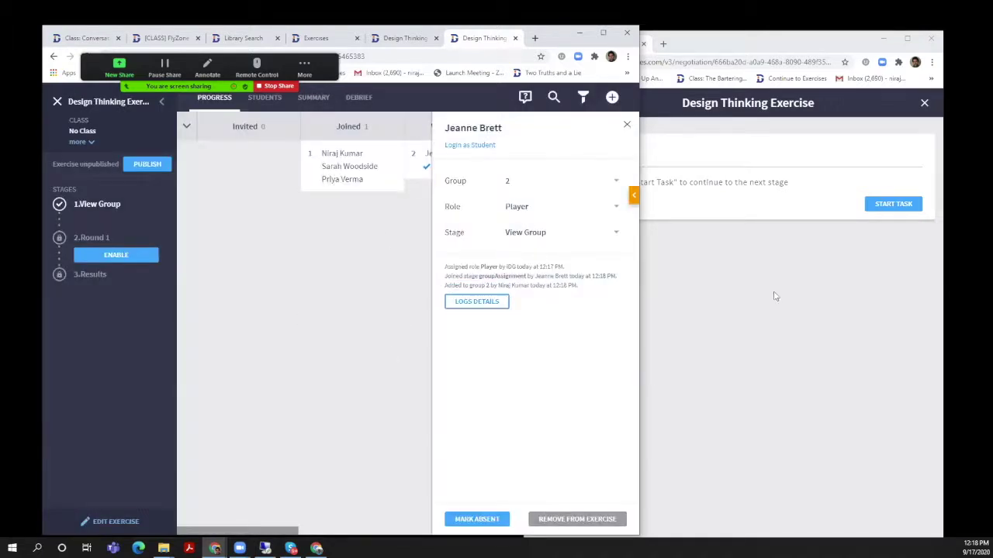
{"action": "left_click", "coordinate": [774, 296]}
{"action": "left_click", "coordinate": [893, 203]}
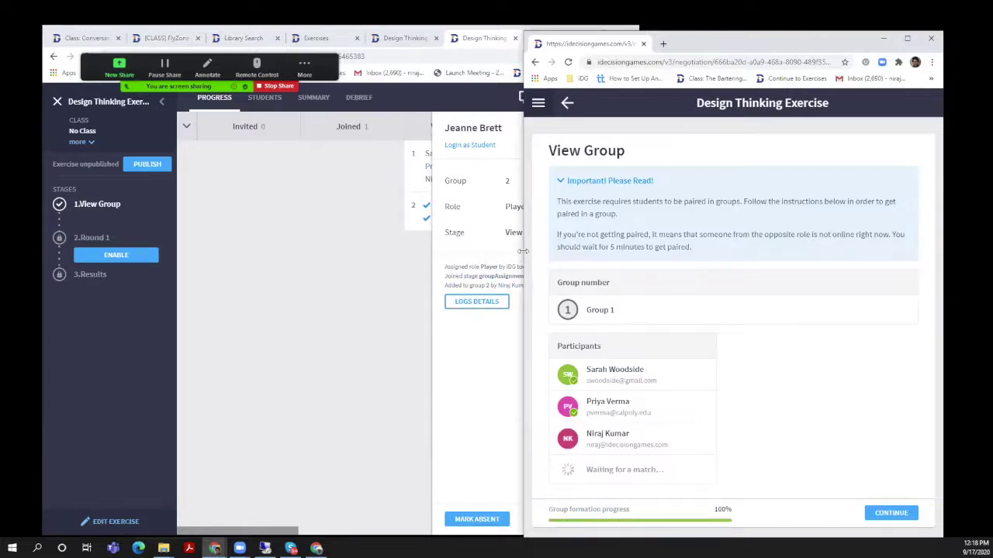
Continue the student to the stages, enable Round 1, and PLAY it as the student
{"action": "left_click_drag", "start_coordinate": [523, 251], "coordinate": [404, 252]}
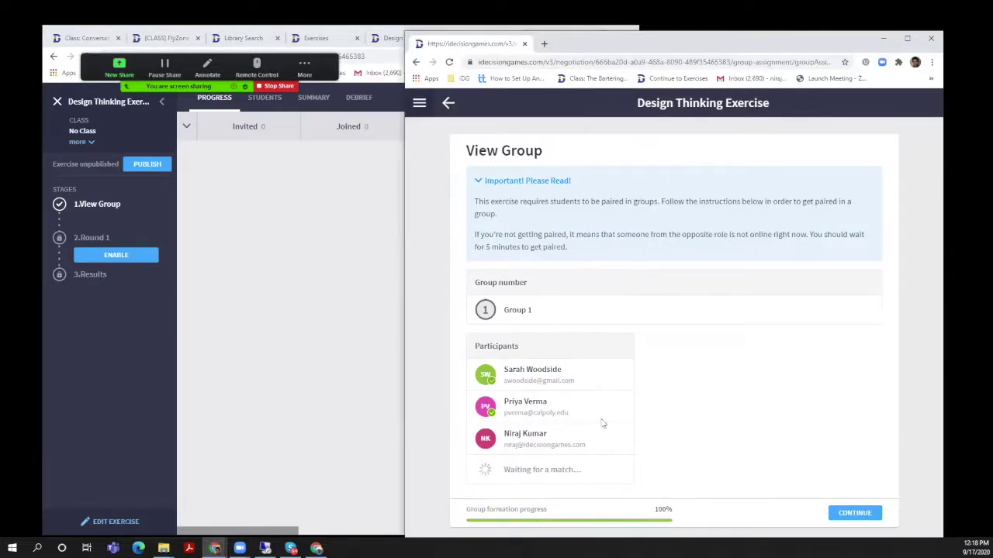
{"action": "left_click", "coordinate": [848, 514]}
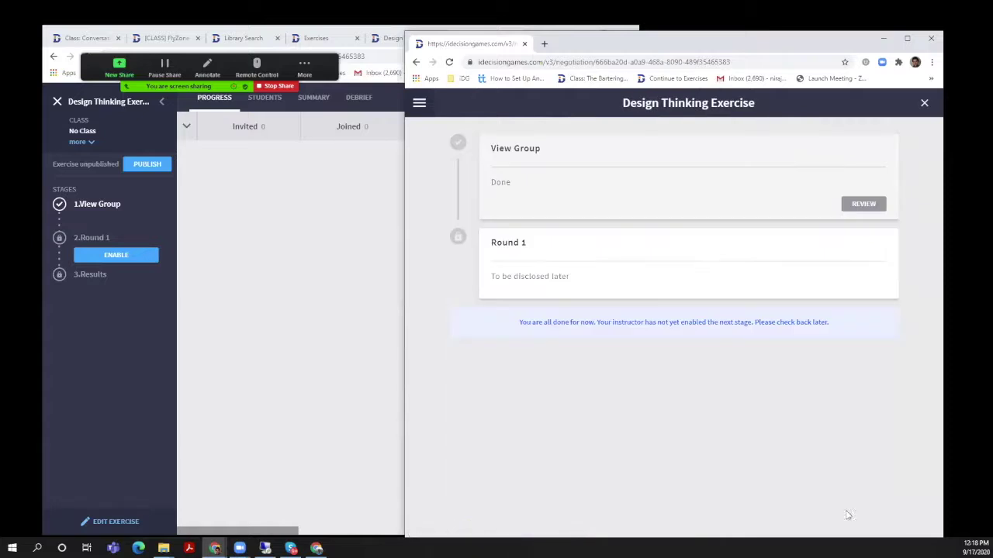
{"action": "left_click", "coordinate": [273, 234]}
{"action": "left_click", "coordinate": [112, 255]}
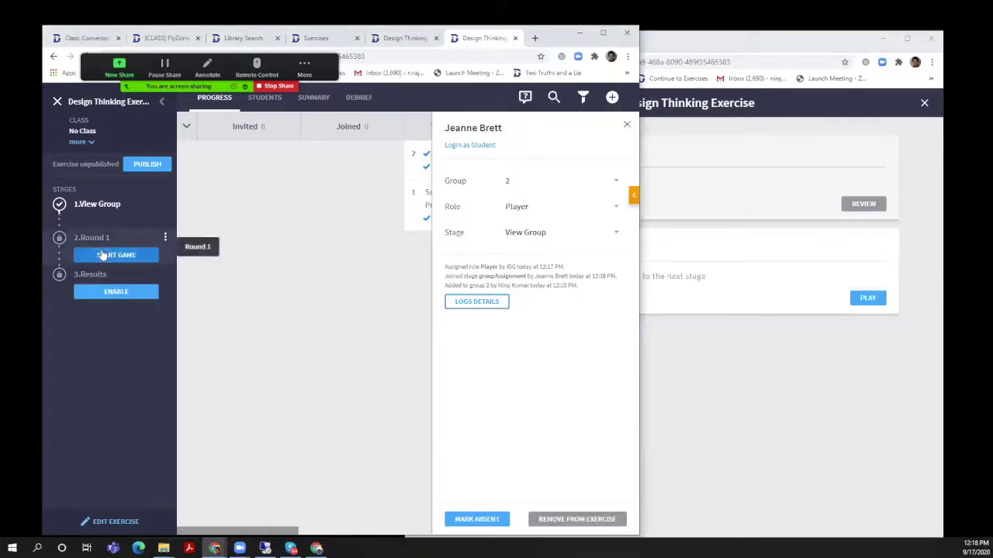
{"action": "left_click", "coordinate": [724, 346]}
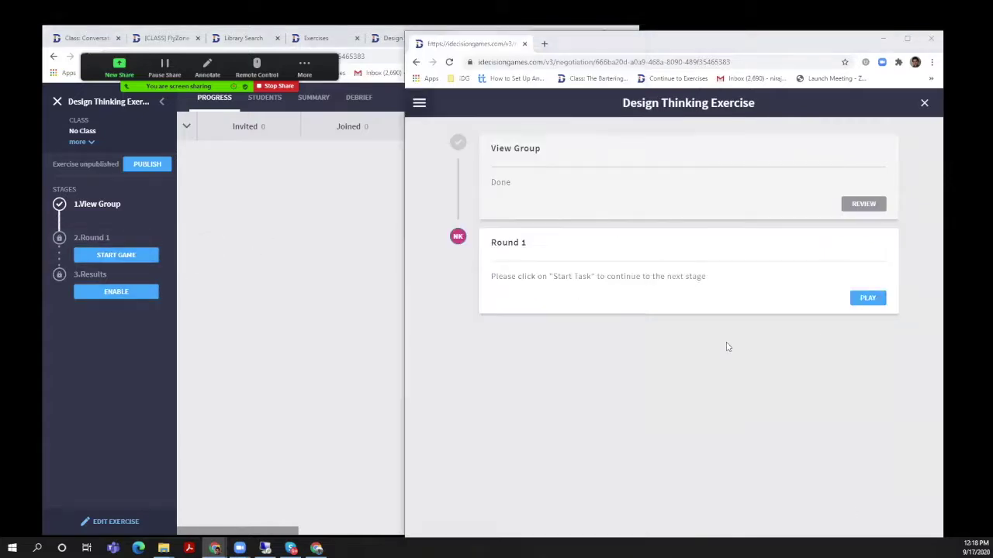
{"action": "left_click", "coordinate": [861, 301]}
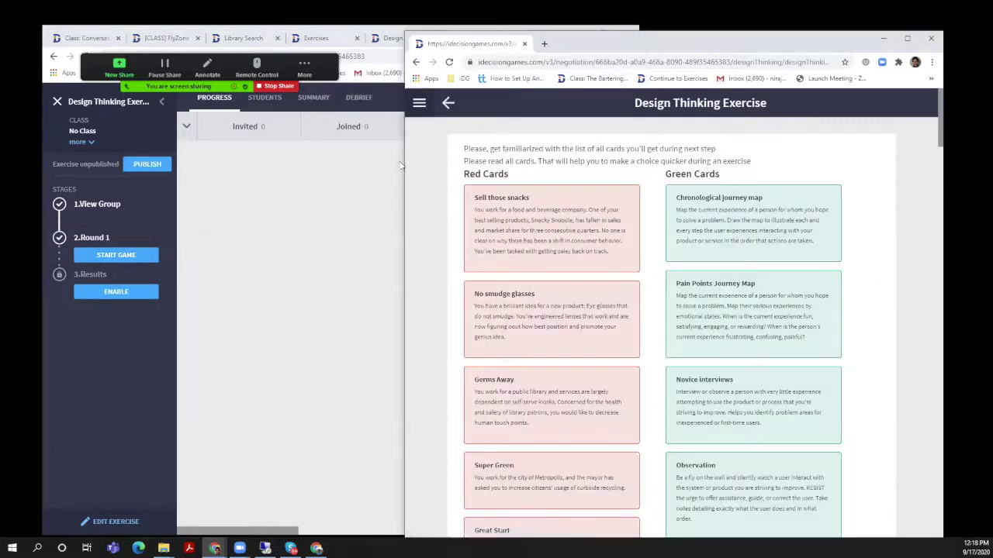
Rearrange the instructor and student windows side by side
{"action": "left_click_drag", "start_coordinate": [403, 162], "coordinate": [367, 162]}
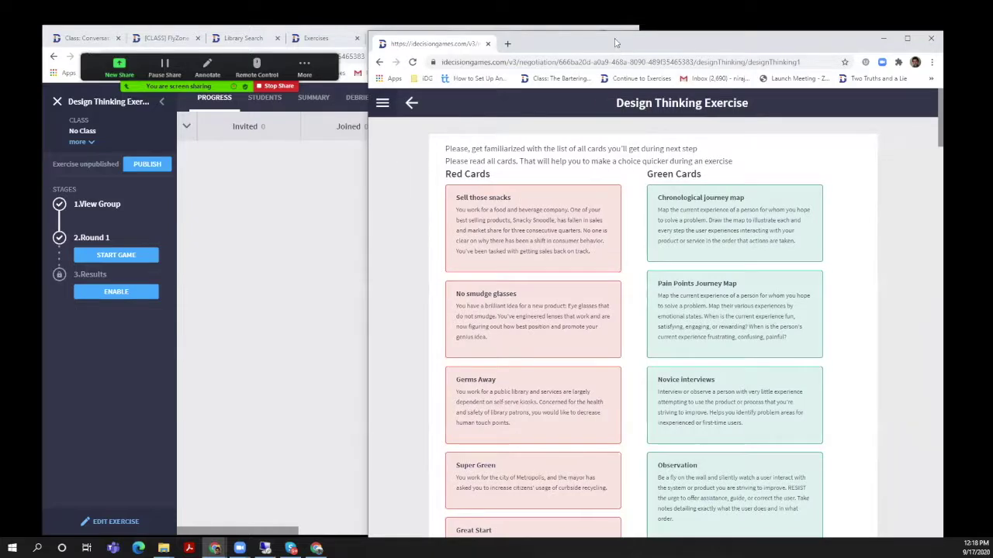
{"action": "double_click", "coordinate": [615, 33]}
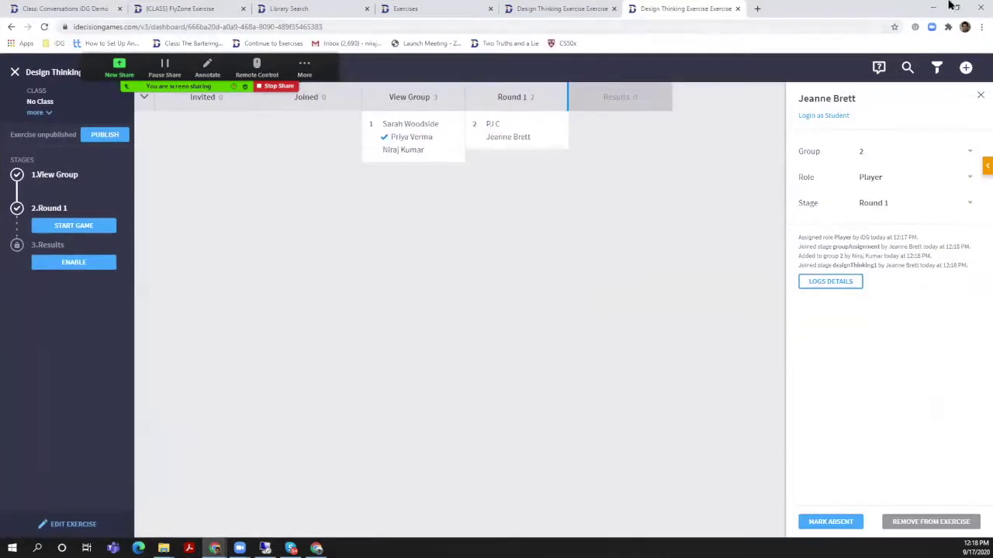
{"action": "left_click", "coordinate": [950, 8]}
{"action": "left_click", "coordinate": [700, 53]}
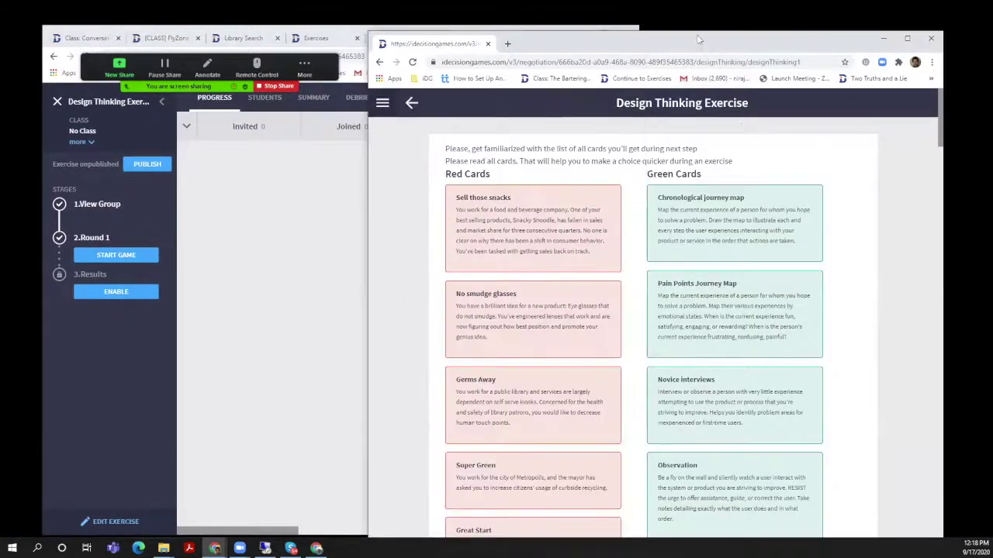
{"action": "left_click_drag", "start_coordinate": [699, 31], "coordinate": [698, 19]}
{"action": "left_click", "coordinate": [268, 243]}
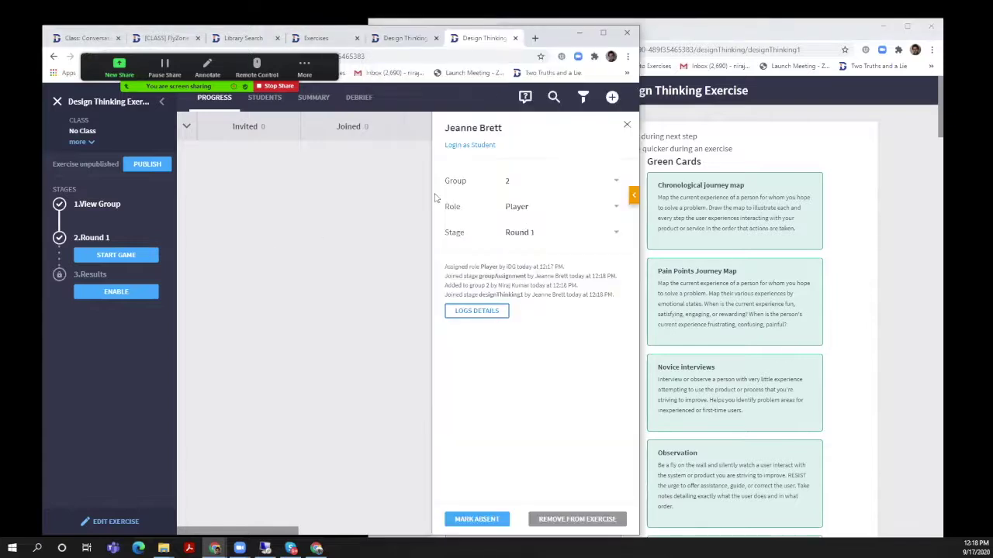
Scroll the student's cards to red 'Medical Merging' and 'Good Problems' beside green 'Show and tell'
{"action": "left_click", "coordinate": [743, 152]}
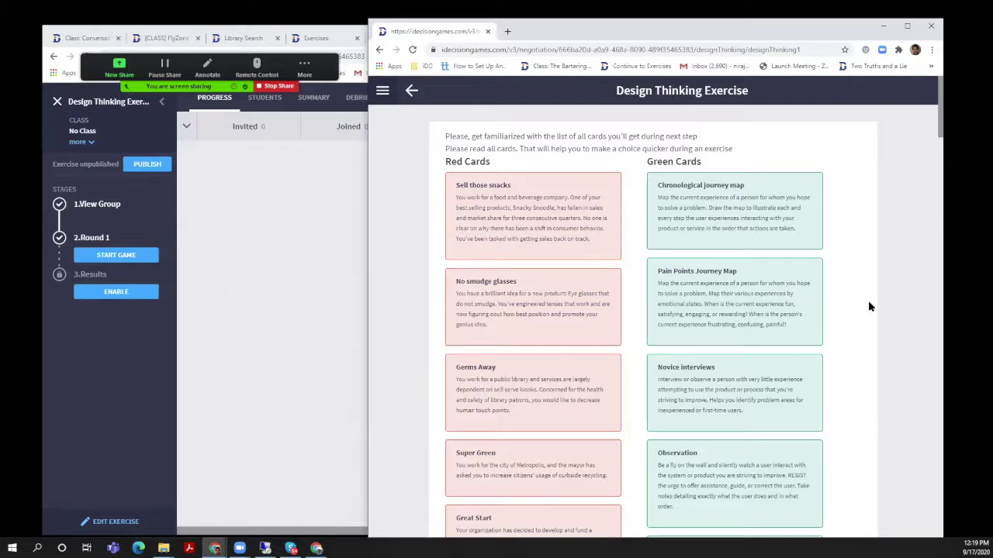
{"action": "scroll", "coordinate": [869, 306], "scroll_direction": "down", "scroll_amount": 12}
{"action": "scroll", "coordinate": [844, 316], "scroll_direction": "up", "scroll_amount": 4}
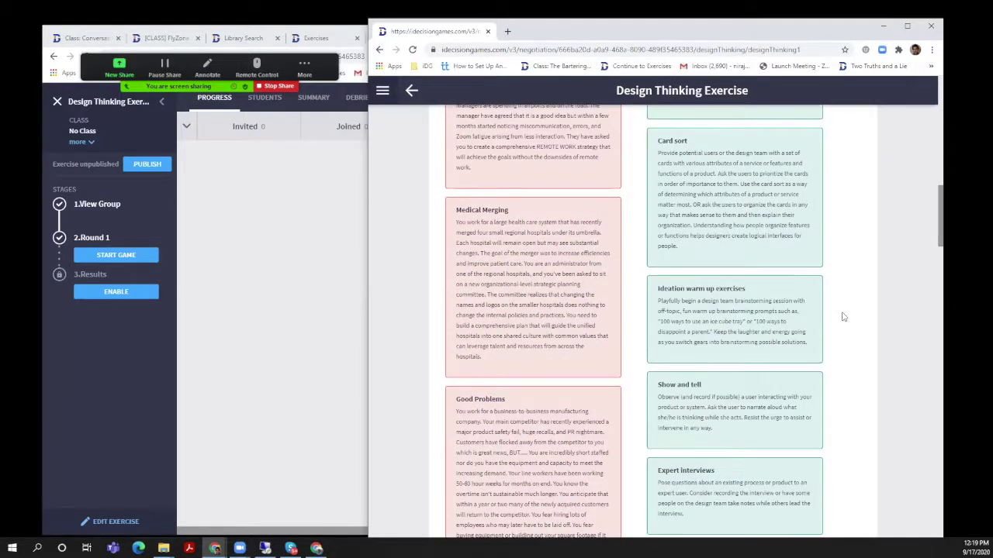
{"action": "scroll", "coordinate": [844, 316], "scroll_direction": "up", "scroll_amount": 5}
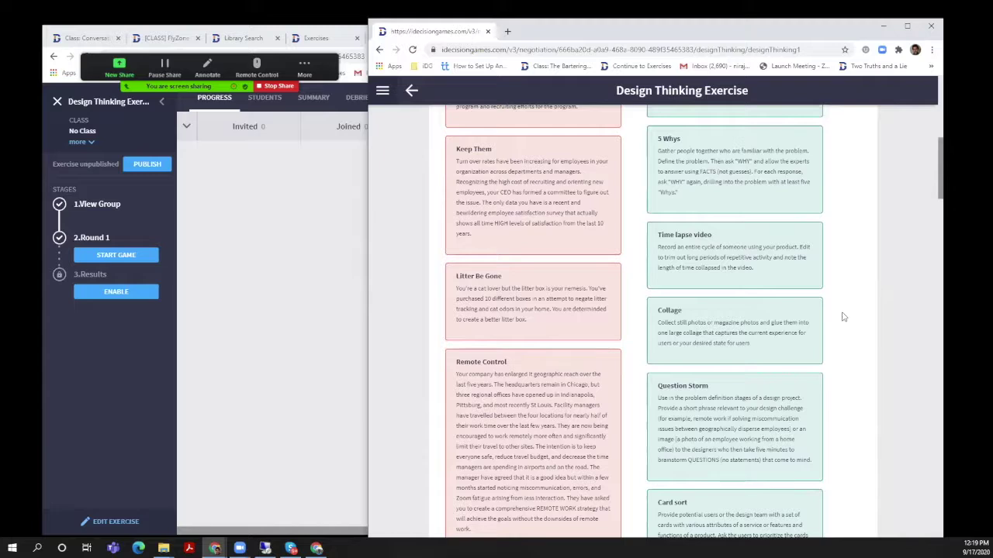
{"action": "scroll", "coordinate": [844, 316], "scroll_direction": "down", "scroll_amount": 2}
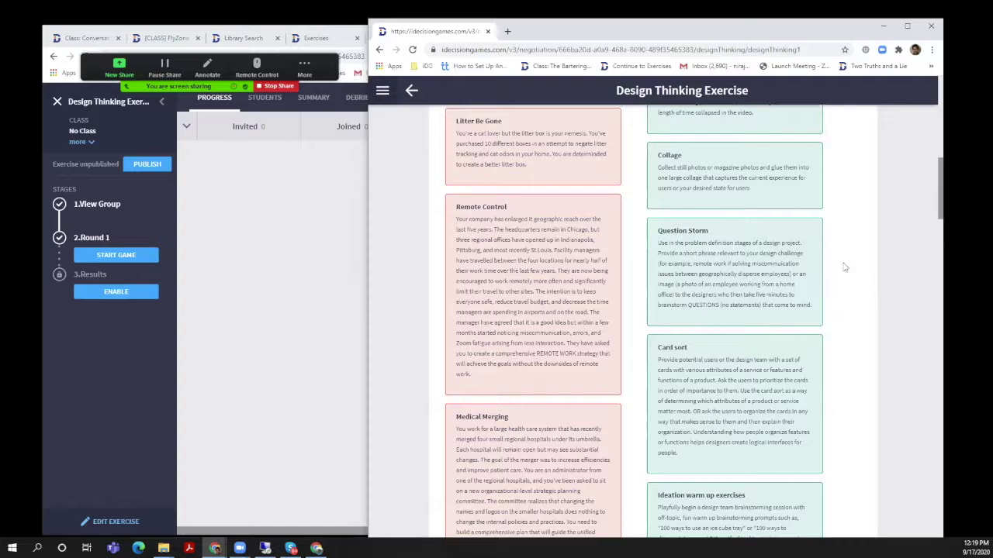
{"action": "left_click_drag", "start_coordinate": [939, 202], "coordinate": [939, 213]}
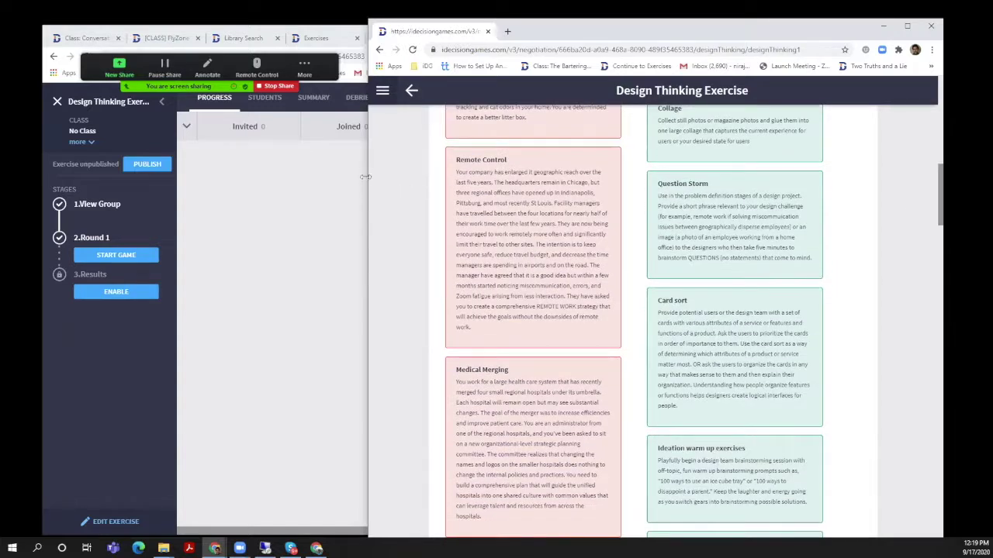
{"action": "left_click_drag", "start_coordinate": [366, 177], "coordinate": [266, 174]}
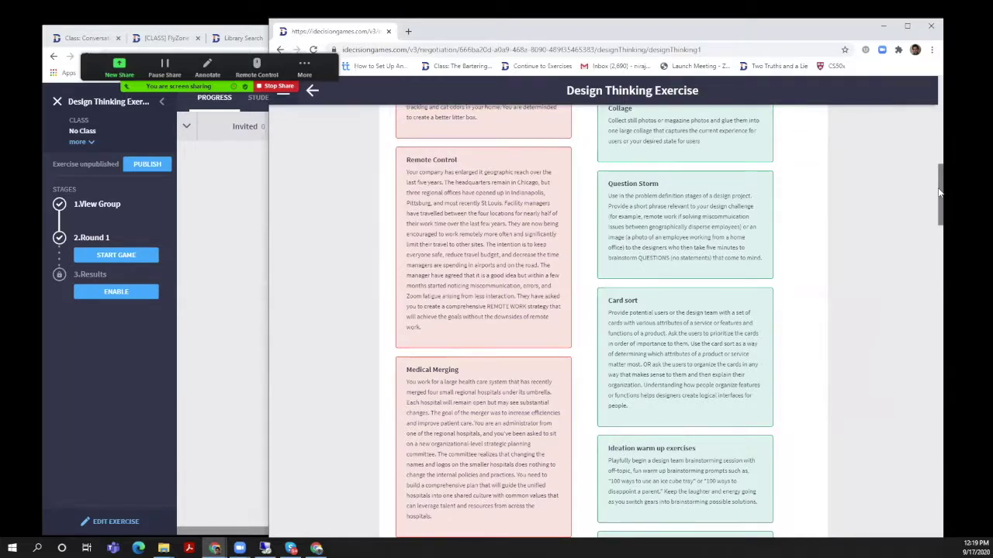
{"action": "left_click_drag", "start_coordinate": [939, 193], "coordinate": [941, 221]}
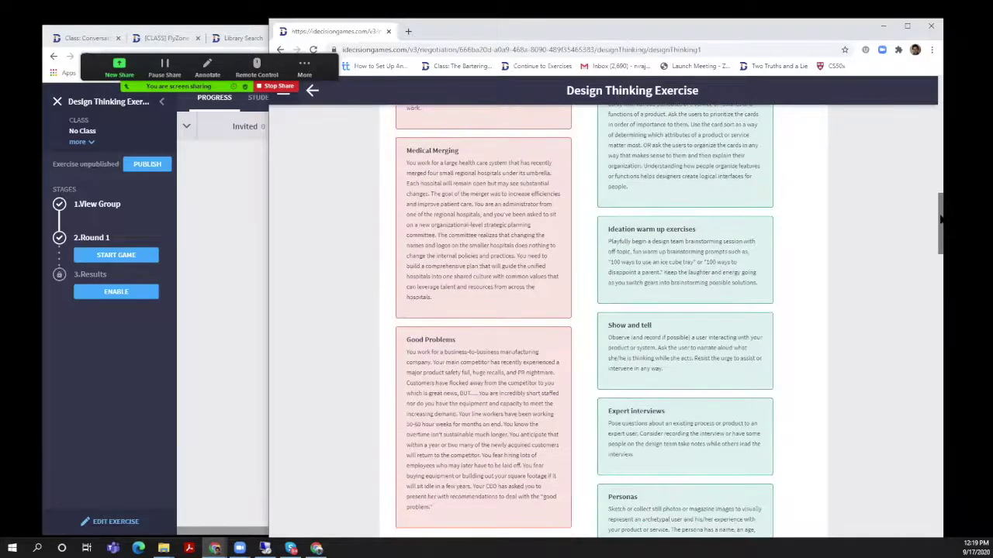
Scroll on to the green 'Expert interviews', 'Personas' and 'How might we questions' cards
{"action": "left_click_drag", "start_coordinate": [940, 221], "coordinate": [942, 239]}
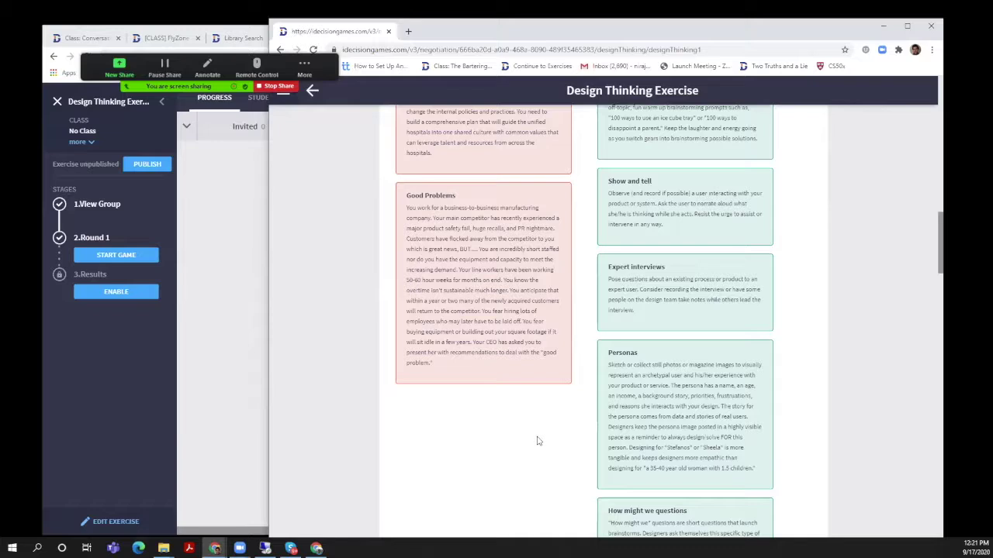
{"action": "scroll", "coordinate": [758, 439], "scroll_direction": "down", "scroll_amount": 2}
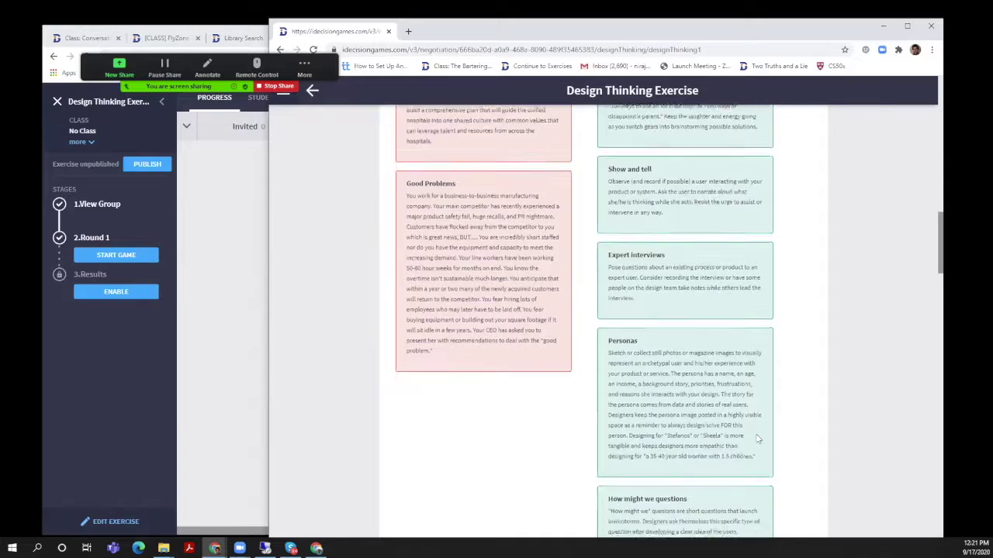
{"action": "scroll", "coordinate": [756, 435], "scroll_direction": "down", "scroll_amount": 2}
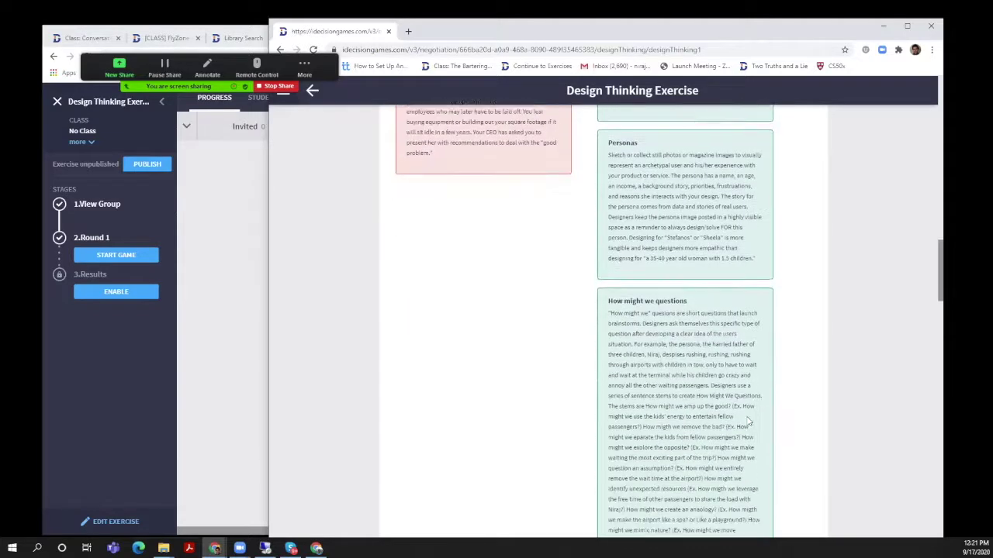